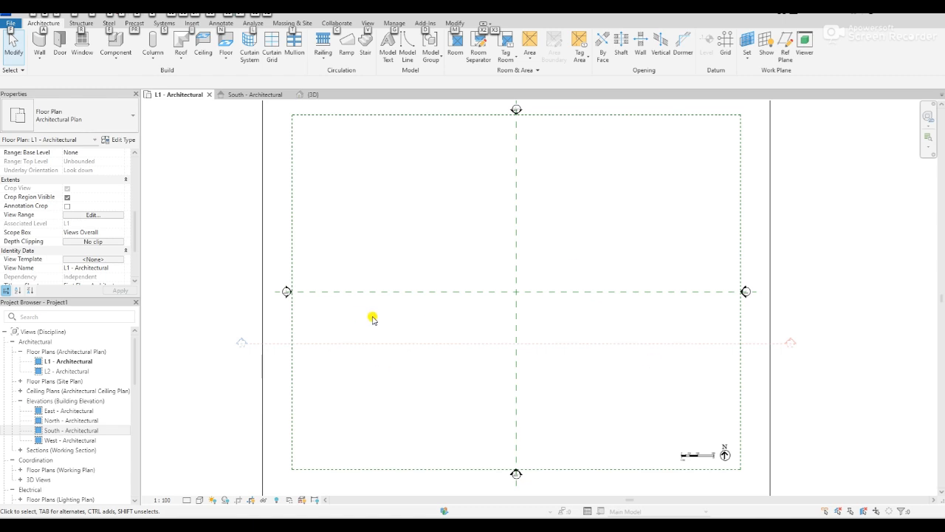
# - Open the L1 floor plan's View Range and set Top to Associated Level (L1) with an offset of 3000
pyautogui.scroll(5, 66, 240)
pyautogui.scroll(2, 66, 236)
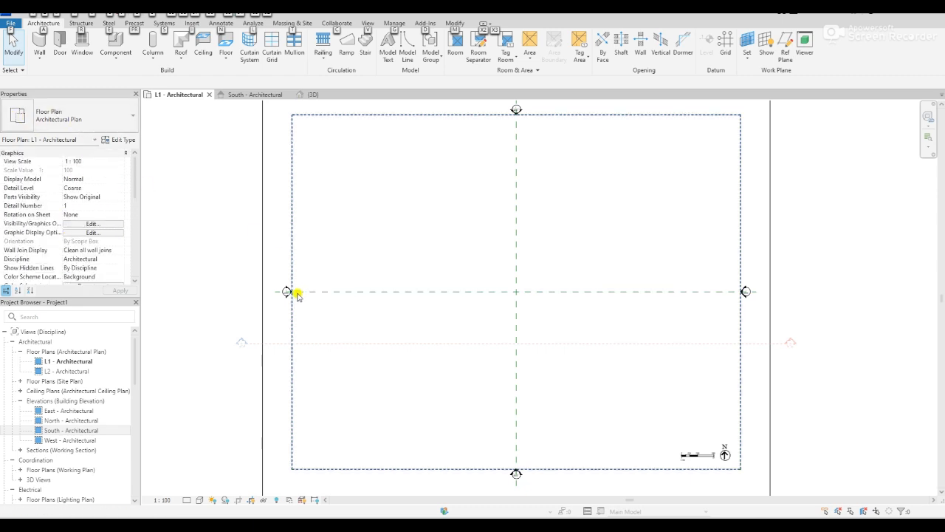
pyautogui.scroll(-2, 40, 228)
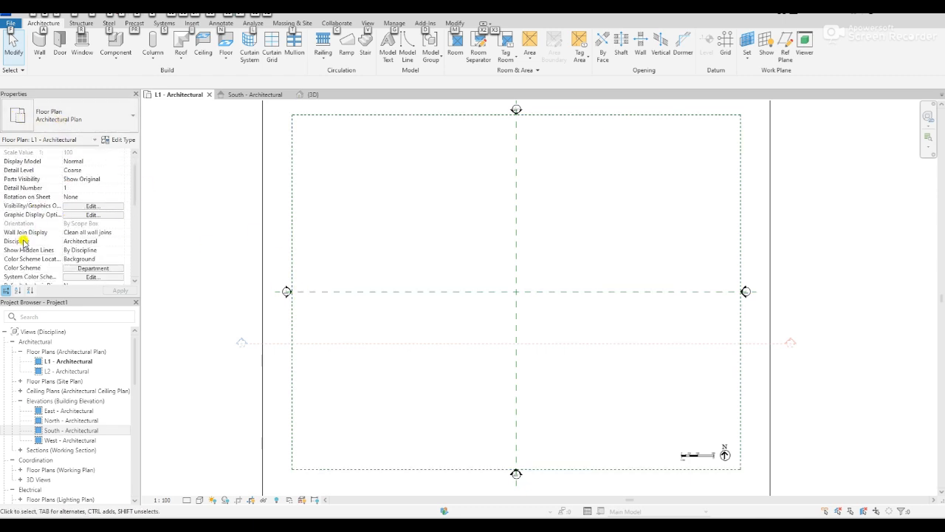
pyautogui.scroll(-3, 23, 243)
pyautogui.scroll(-3, 23, 242)
pyautogui.scroll(-2, 22, 242)
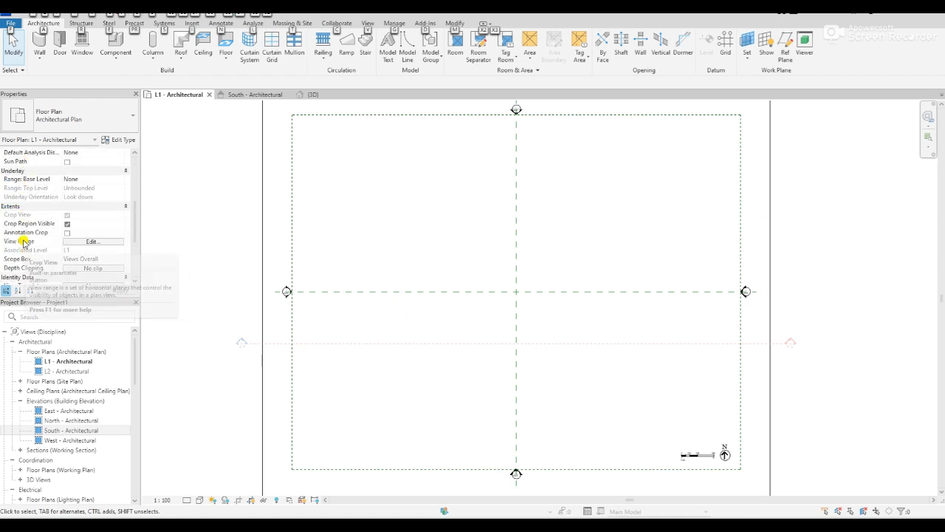
pyautogui.click(86, 244)
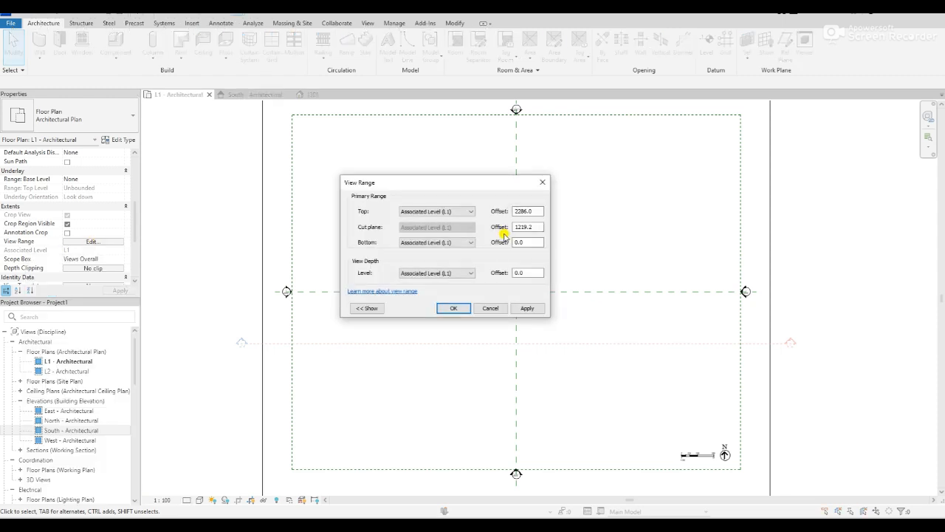
pyautogui.moveTo(446, 189); pyautogui.dragTo(493, 185)
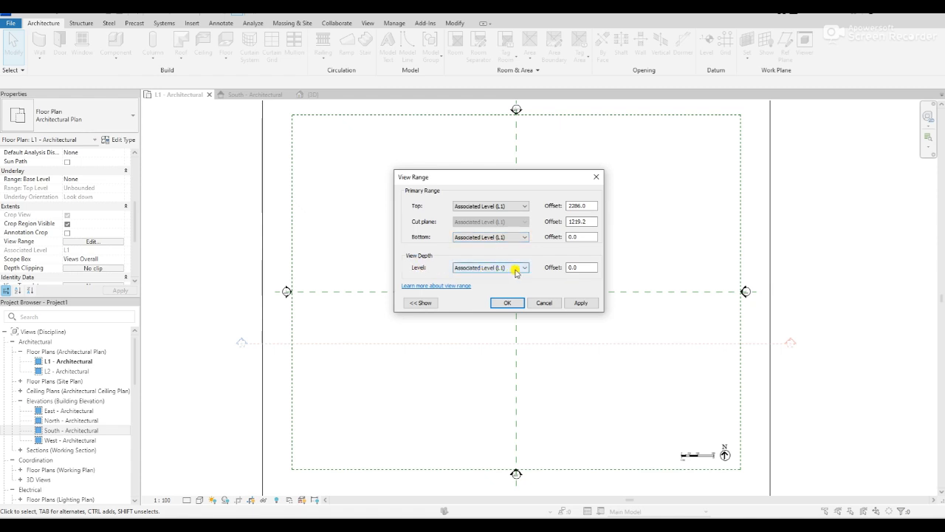
pyautogui.click(521, 205)
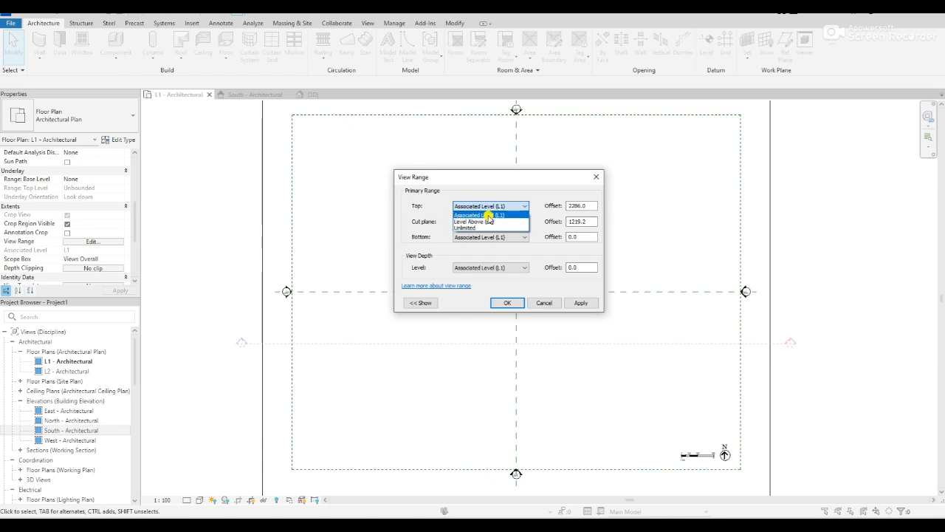
pyautogui.click(498, 215)
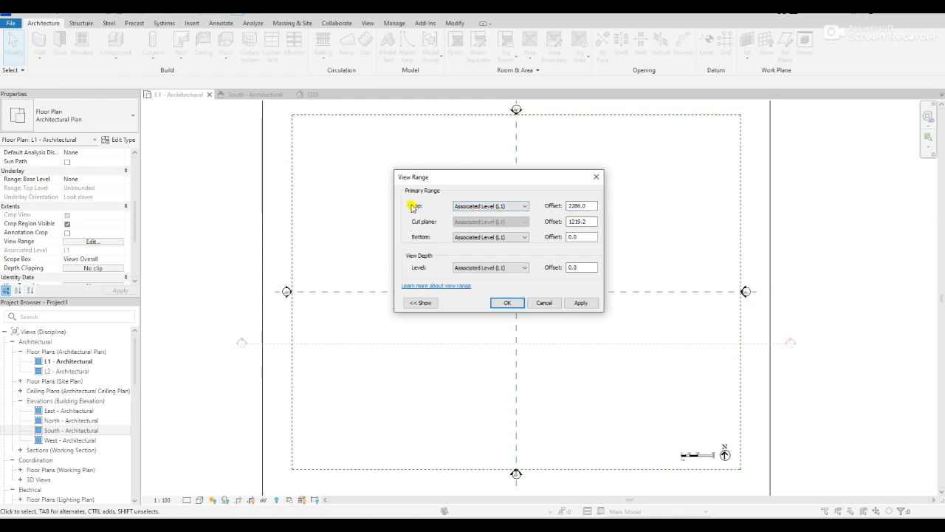
pyautogui.moveTo(589, 206); pyautogui.dragTo(551, 206)
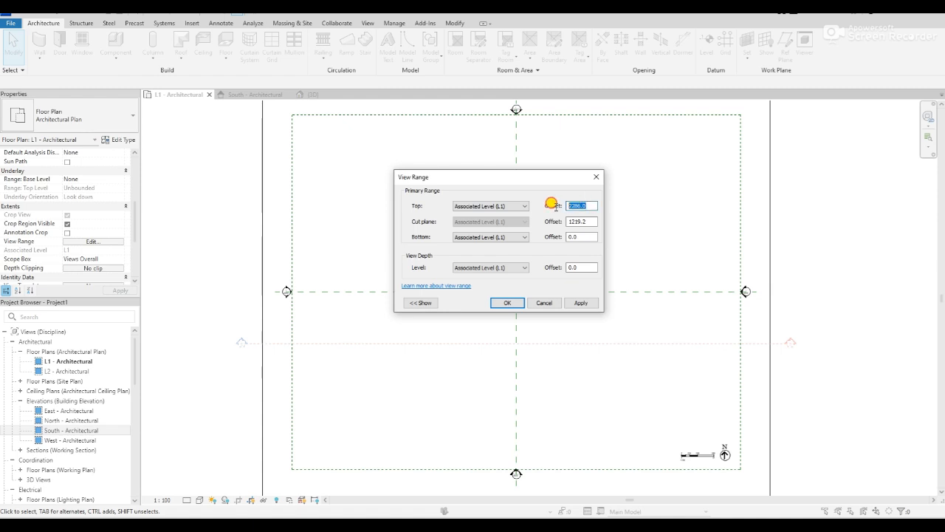
pyautogui.write('3000')
# - Set the cut plane offset to 1500 and the bottom offset to -1000
pyautogui.click(582, 220)
pyautogui.moveTo(580, 220); pyautogui.dragTo(561, 221)
pyautogui.write('15')
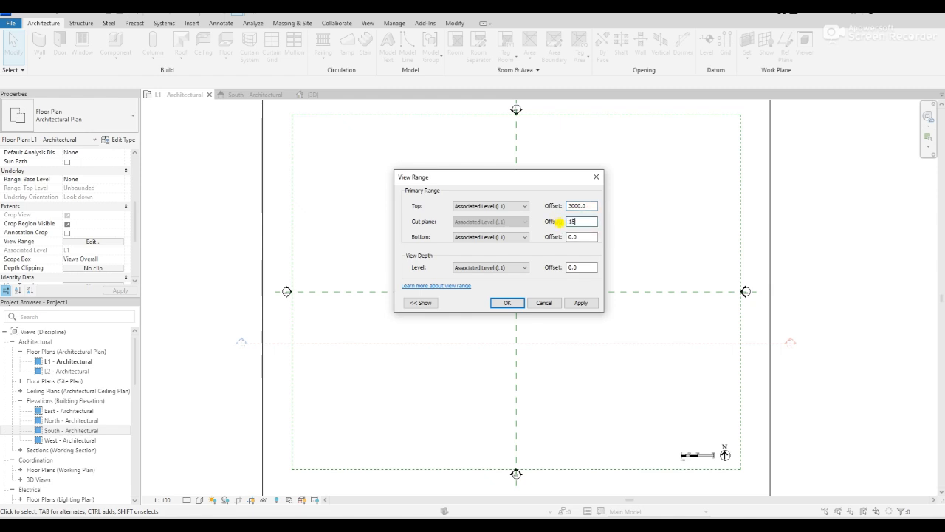
pyautogui.write('00')
pyautogui.click(584, 236)
pyautogui.moveTo(581, 237); pyautogui.dragTo(560, 241)
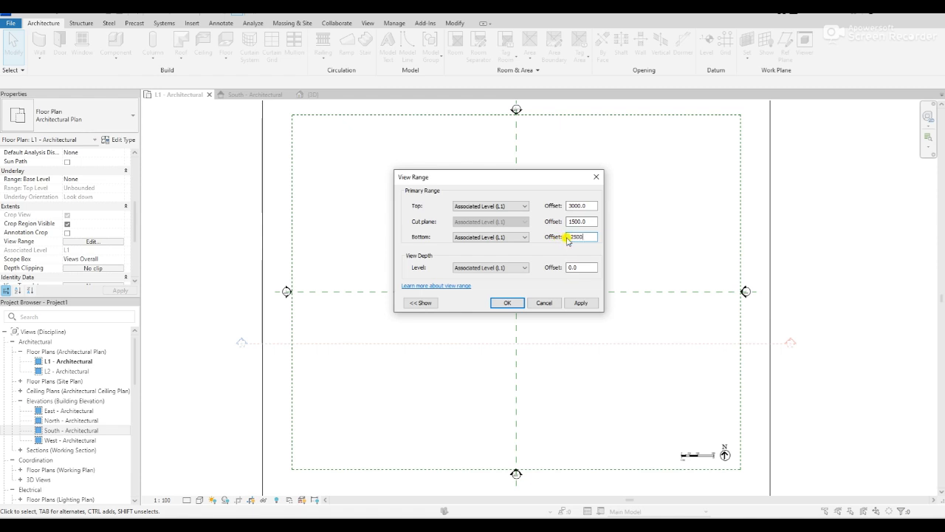
pyautogui.moveTo(570, 235); pyautogui.dragTo(600, 237)
pyautogui.write('-1000')
# - Set the view depth offset to -1000 and apply the view range
pyautogui.click(590, 268)
pyautogui.click(580, 304)
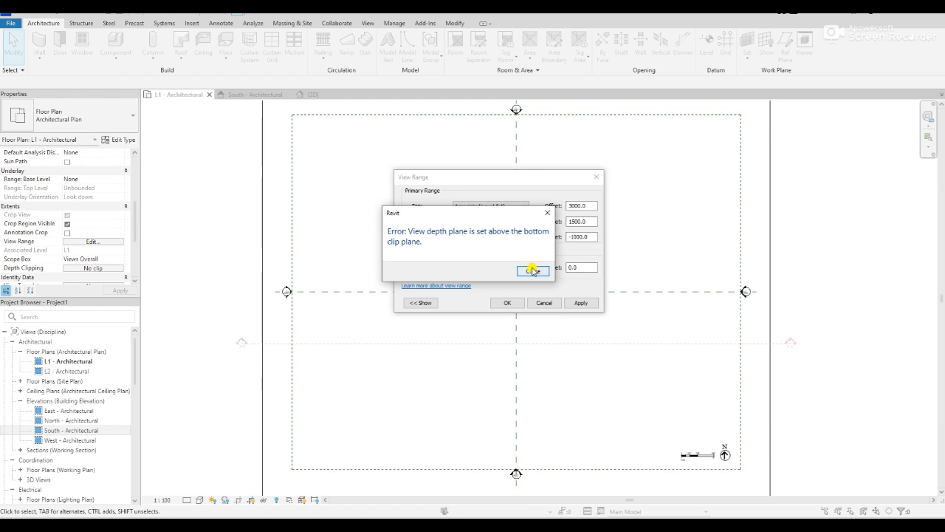
pyautogui.moveTo(437, 214); pyautogui.dragTo(260, 206)
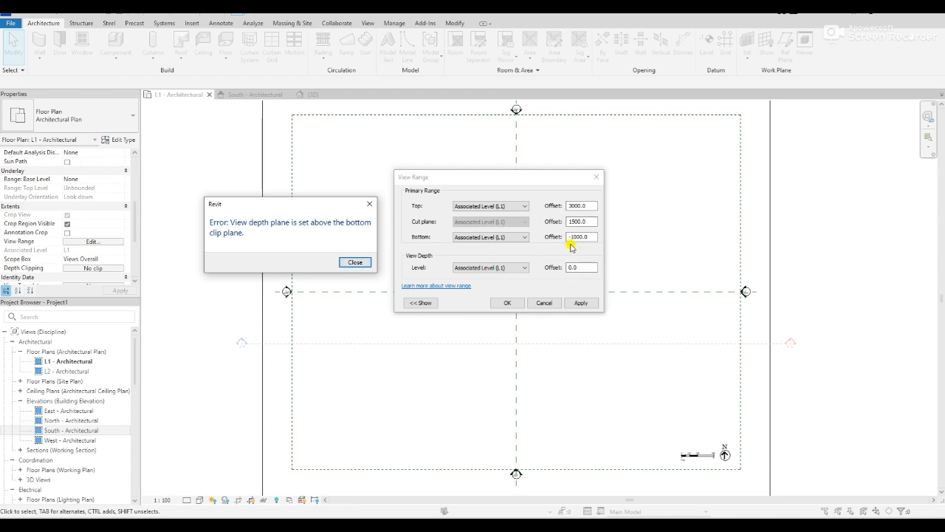
pyautogui.click(359, 262)
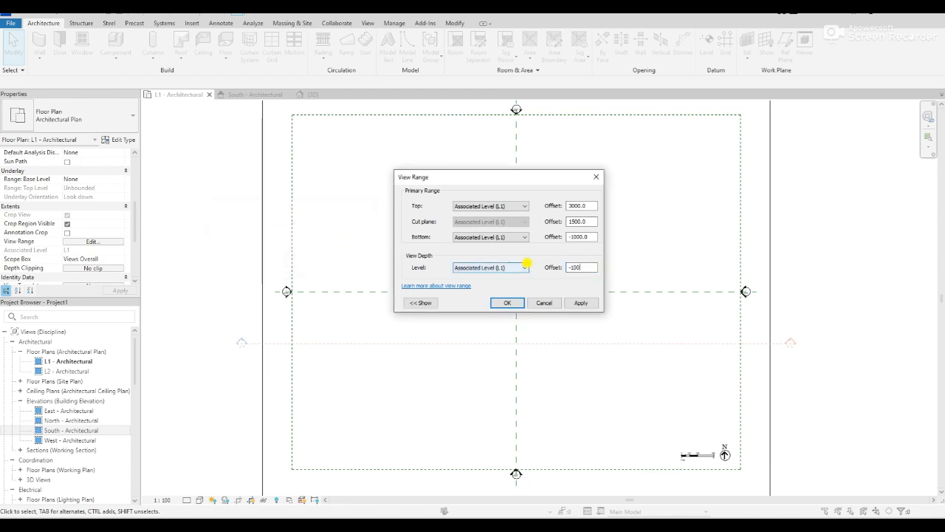
pyautogui.click(579, 302)
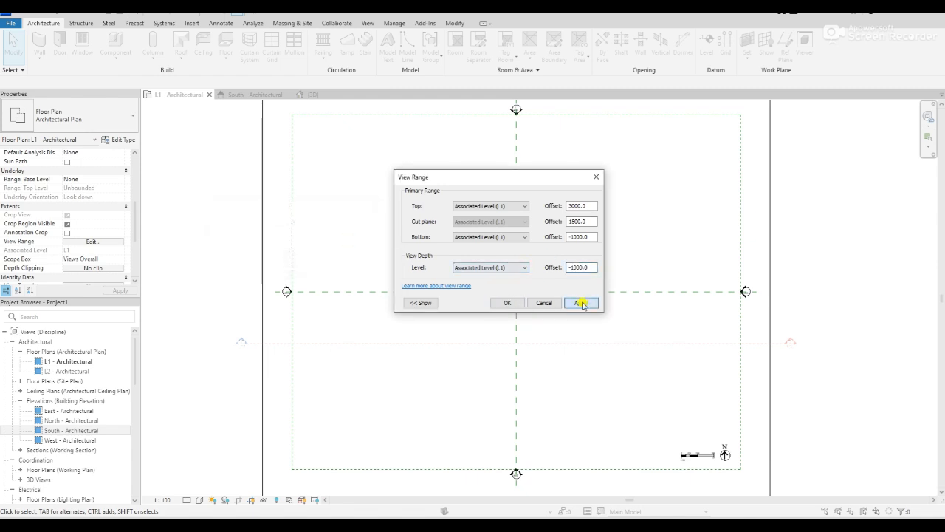
pyautogui.click(505, 303)
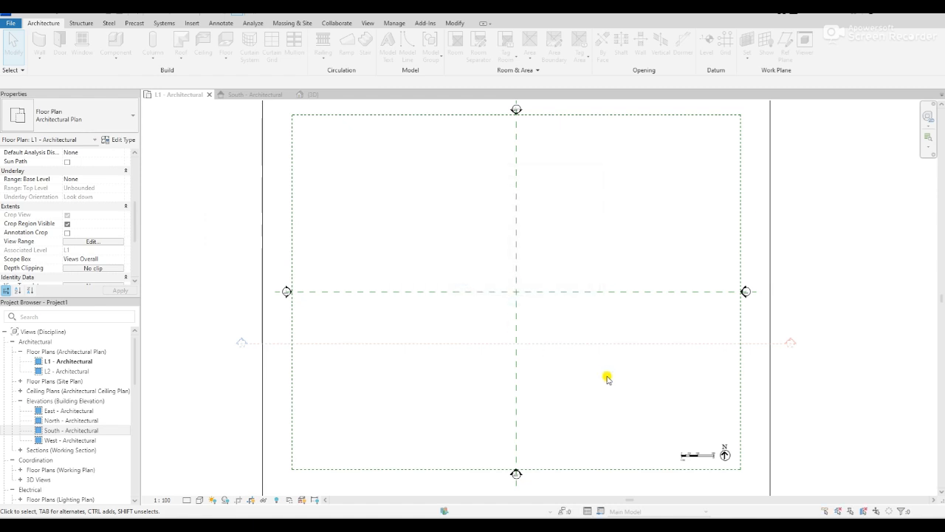
# - Examine levels L1 and L2 in Section 1, and review the L1 floor plan's view range without changing it
pyautogui.doubleClick(244, 342)
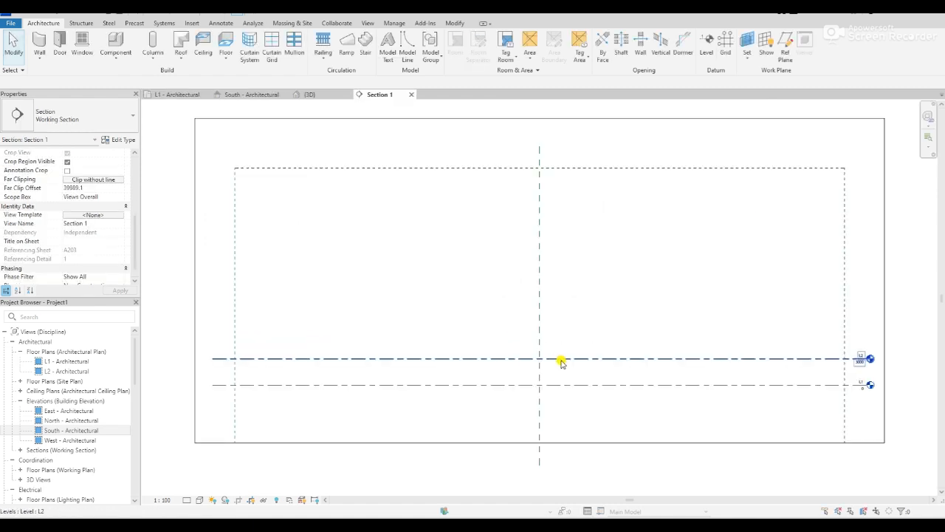
pyautogui.scroll(1, 559, 378)
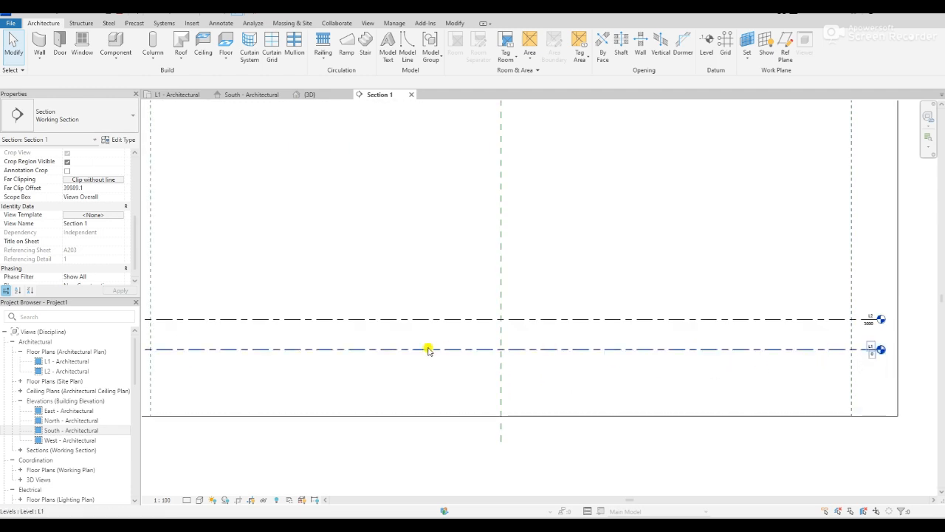
pyautogui.scroll(1, 417, 342)
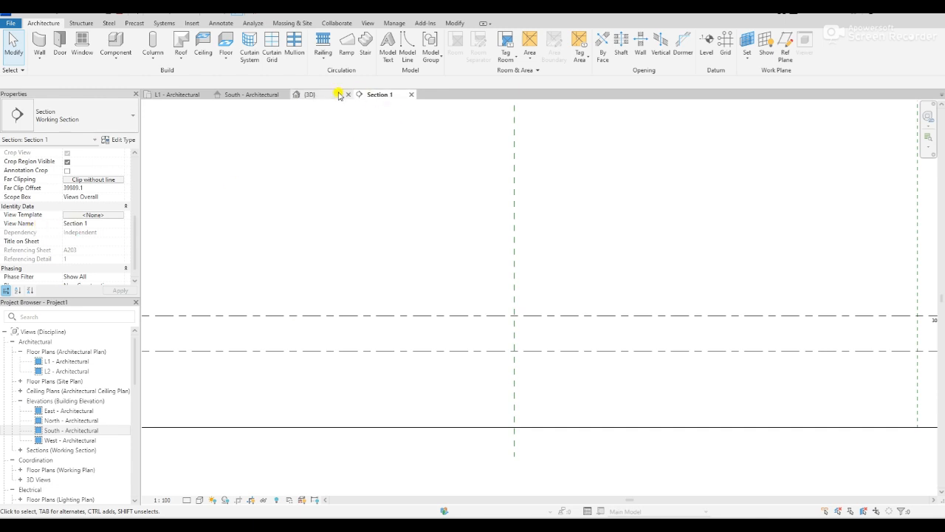
pyautogui.click(193, 94)
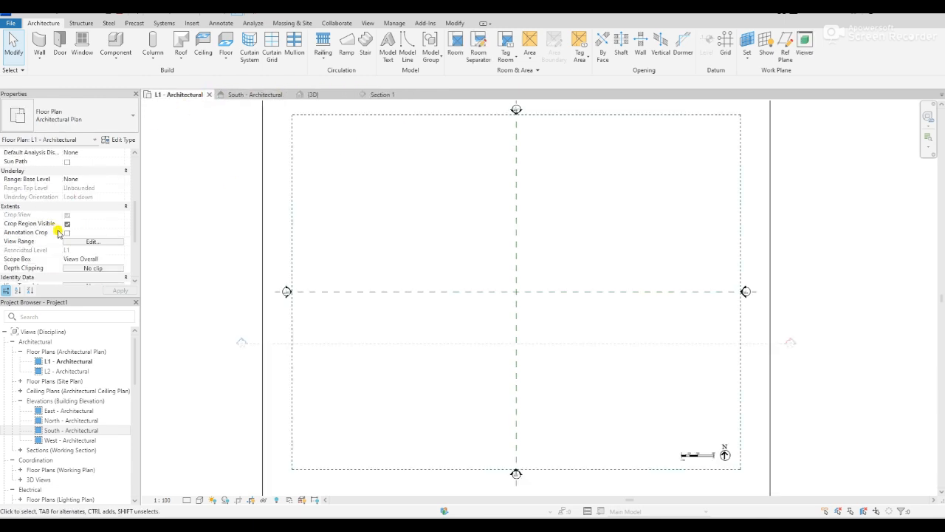
pyautogui.click(91, 242)
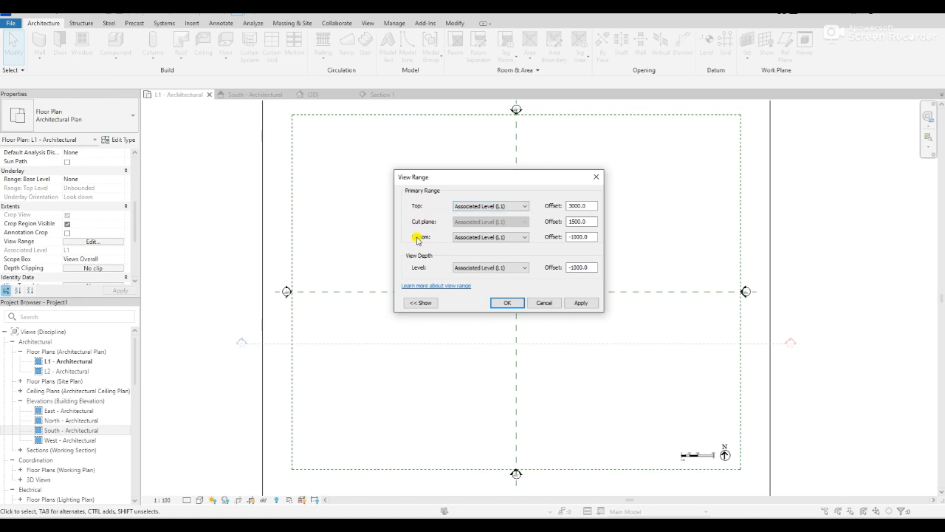
pyautogui.click(543, 303)
# - Open Section 1 from its marker in the floor plan and inspect the L1 level line
pyautogui.doubleClick(243, 343)
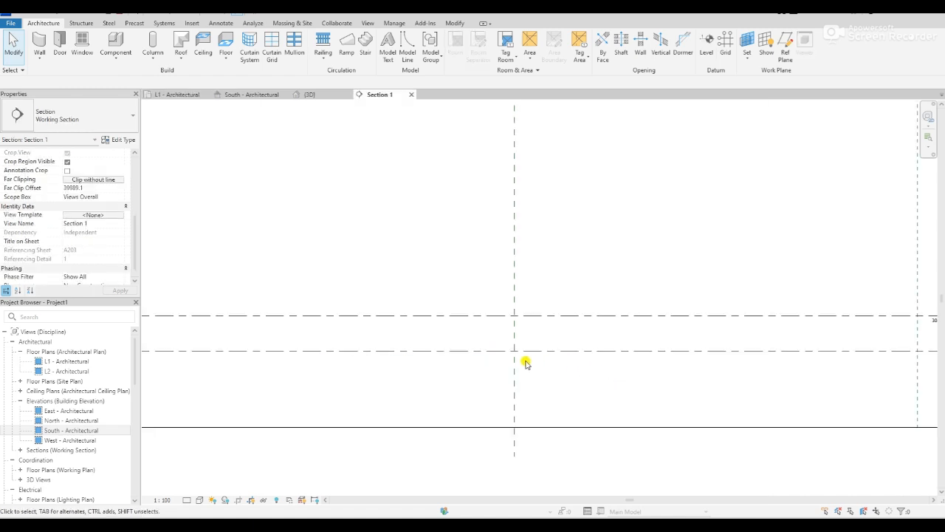
pyautogui.click(821, 350)
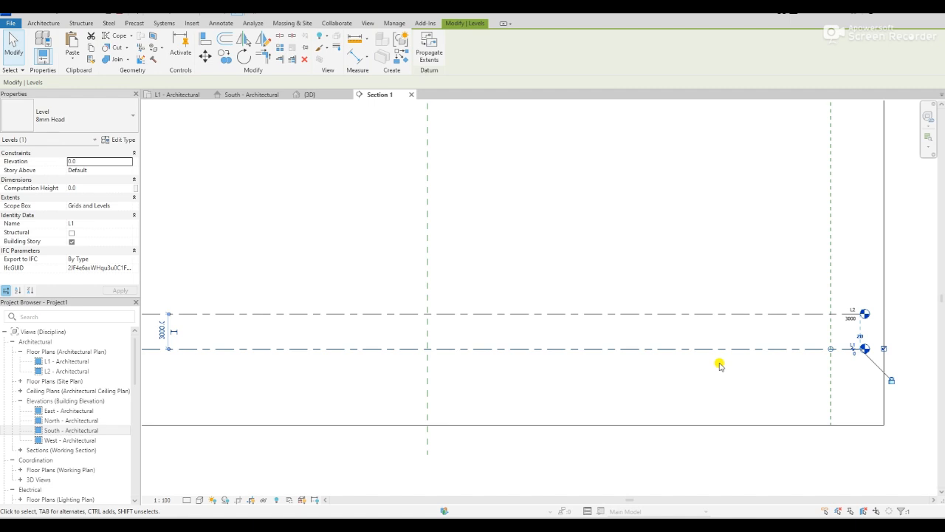
pyautogui.click(385, 368)
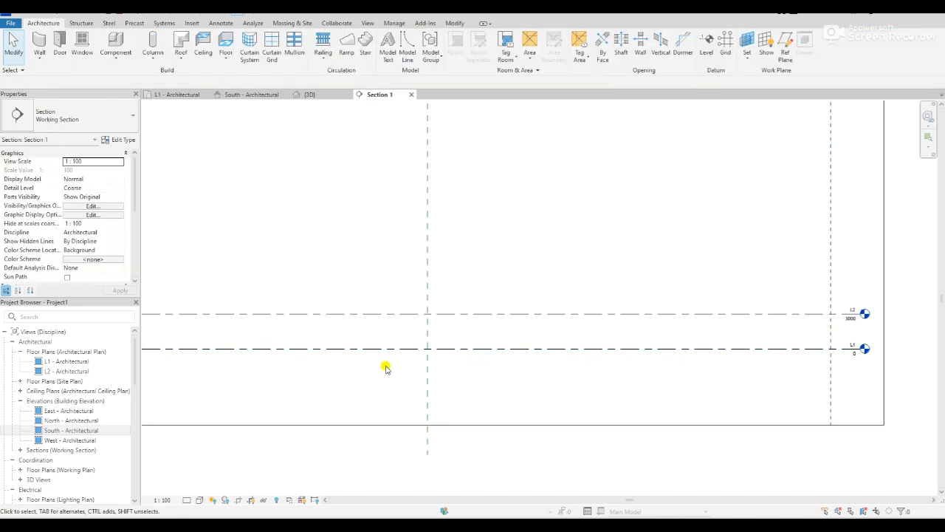
# - Draw a vertical detail line up from level L1 and a horizontal one about 17700 long from its upper end, above level L2
pyautogui.press('d')
pyautogui.press('l')
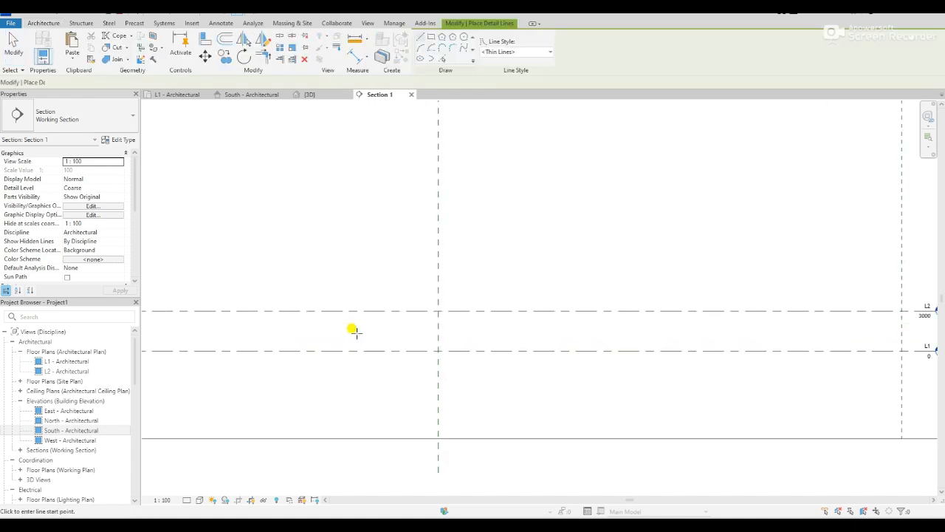
pyautogui.scroll(3, 354, 329)
pyautogui.click(345, 363)
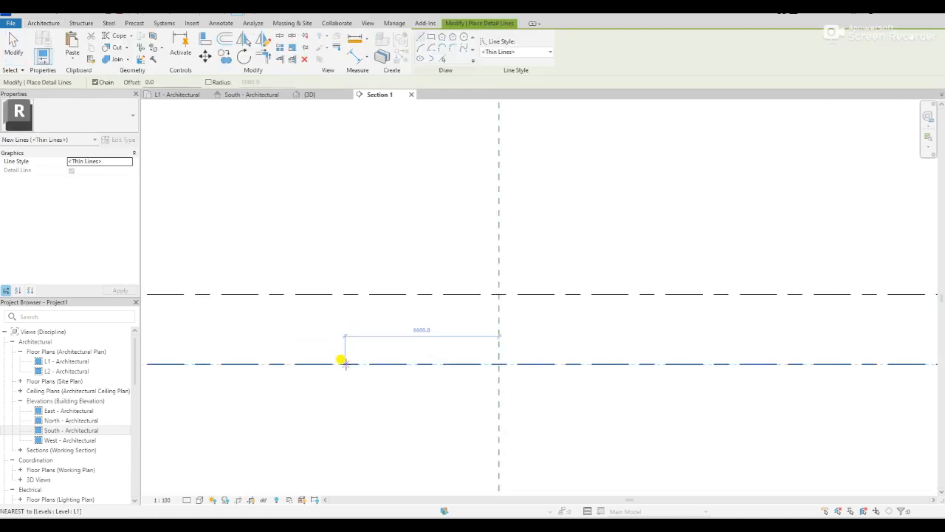
pyautogui.click(344, 234)
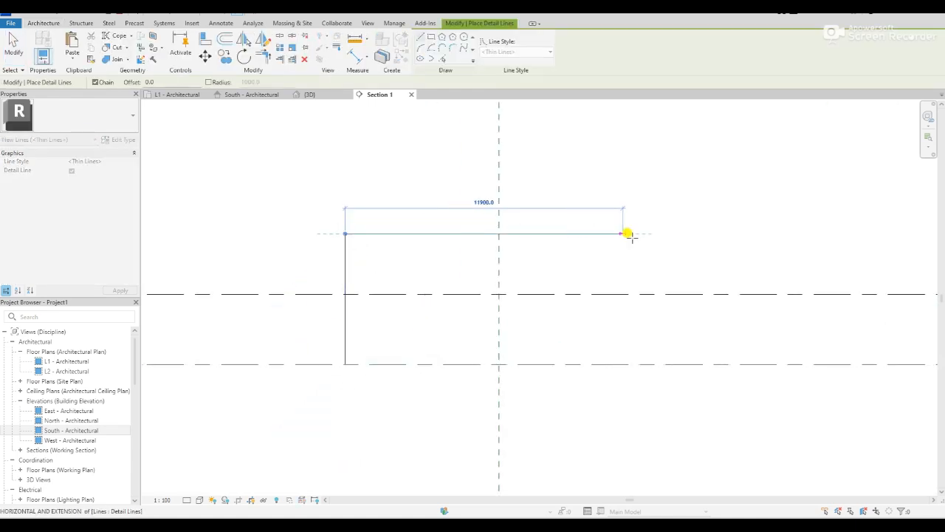
pyautogui.click(756, 234)
pyautogui.press('Escape')
# - Draw two more horizontal detail lines about 17700 long, one between L1 and L2 and one below L1, and delete the vertical line
pyautogui.click(344, 308)
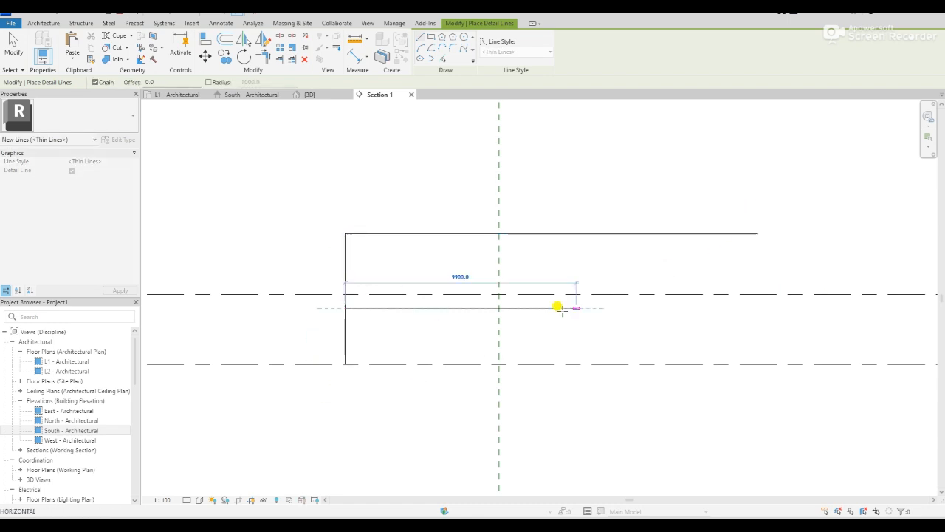
pyautogui.click(757, 309)
pyautogui.press('Escape')
pyautogui.click(344, 308)
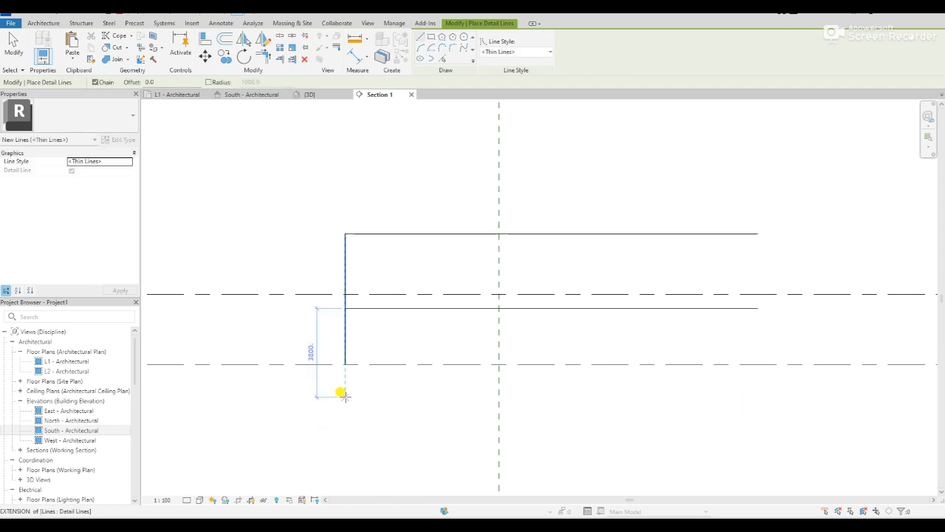
pyautogui.click(345, 396)
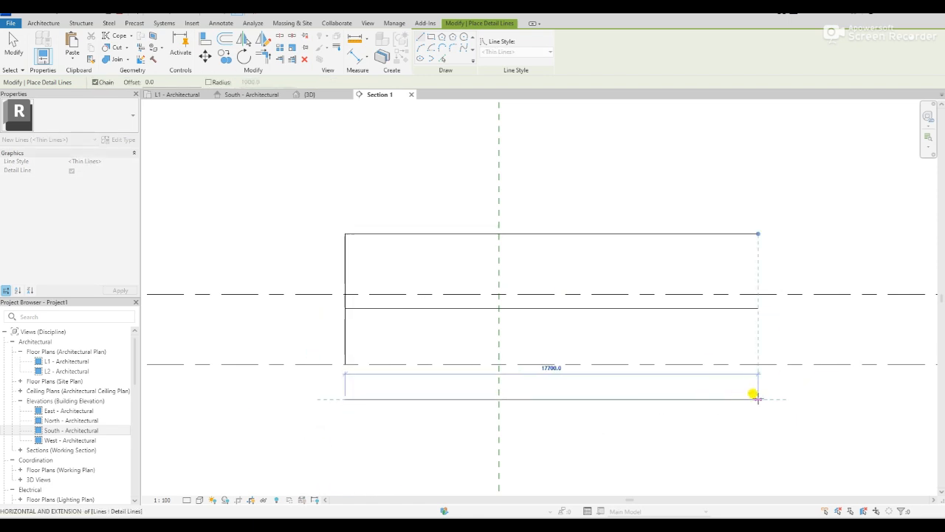
pyautogui.click(756, 396)
pyautogui.press('Escape')
pyautogui.press('Escape')
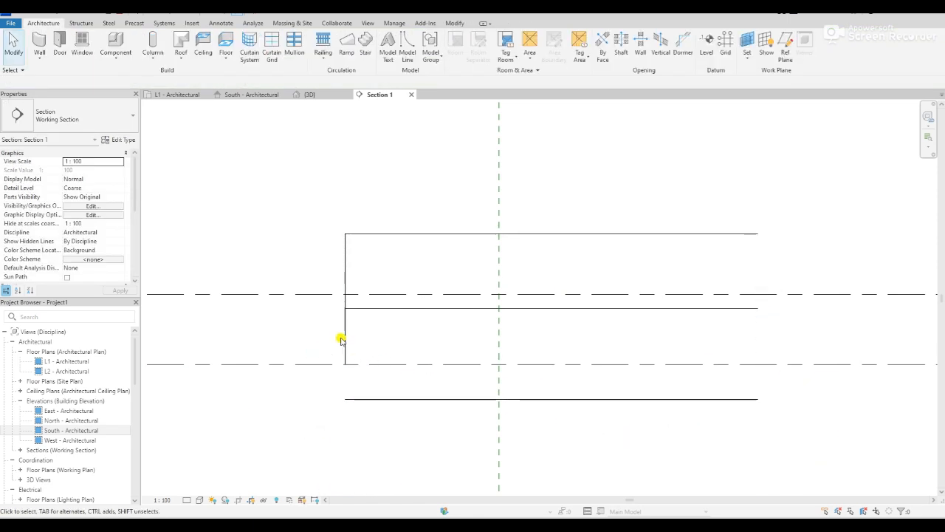
pyautogui.click(346, 338)
pyautogui.press('Delete')
# - Dimension the vertical distances from level L1 to the middle, upper and lower detail lines
pyautogui.press('d')
pyautogui.press('i')
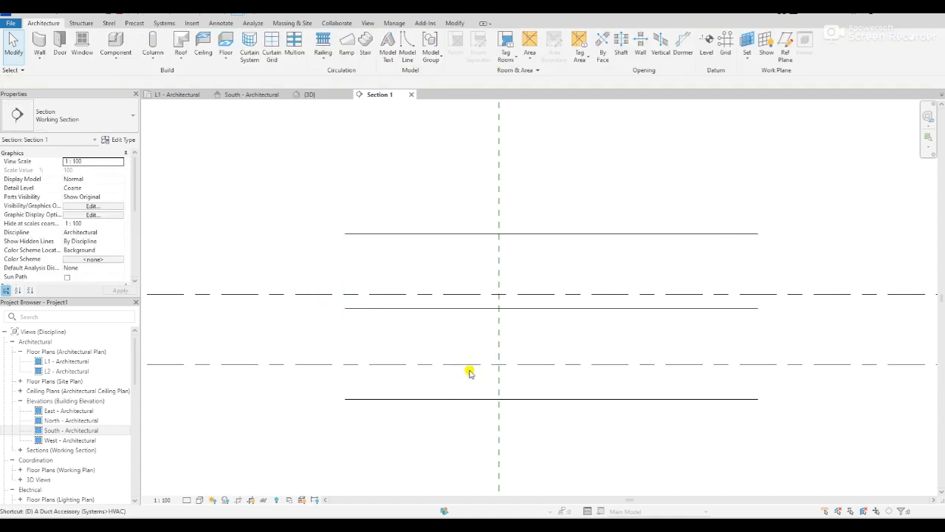
pyautogui.click(362, 364)
pyautogui.click(362, 308)
pyautogui.click(308, 334)
pyautogui.click(362, 364)
pyautogui.click(369, 234)
pyautogui.click(277, 245)
pyautogui.click(360, 364)
pyautogui.click(359, 399)
pyautogui.click(281, 432)
pyautogui.press('Escape')
pyautogui.press('Escape')
# - Set the upper detail line's distance from level L1 to 3000
pyautogui.click(392, 234)
pyautogui.scroll(-1, 331, 347)
pyautogui.click(401, 361)
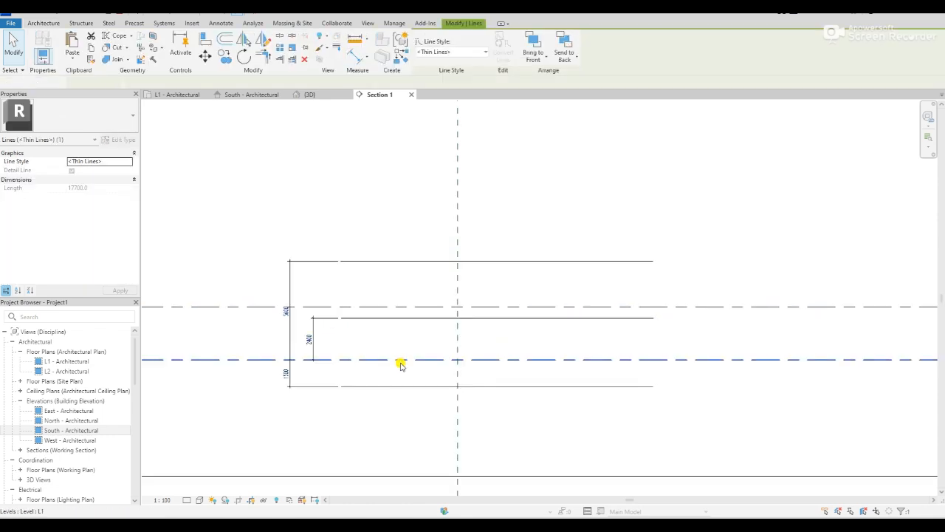
pyautogui.scroll(-1, 381, 397)
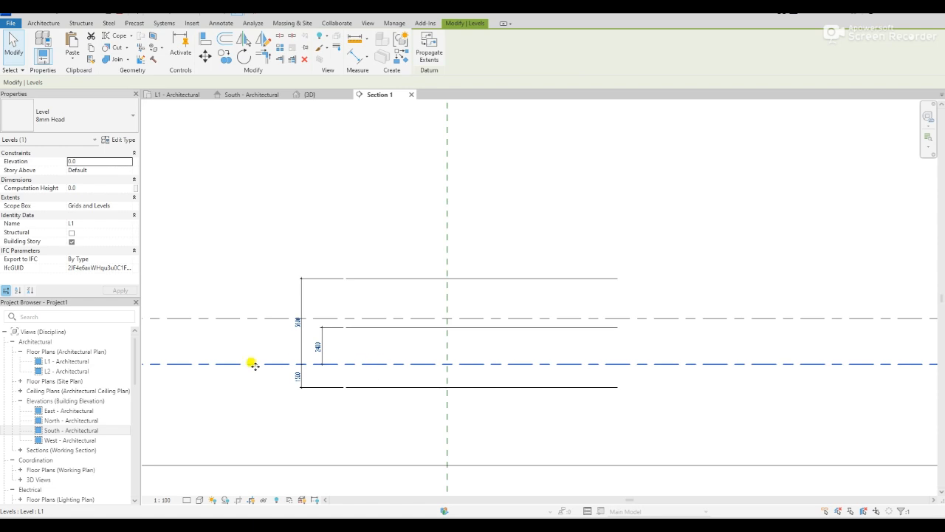
pyautogui.scroll(1, 249, 364)
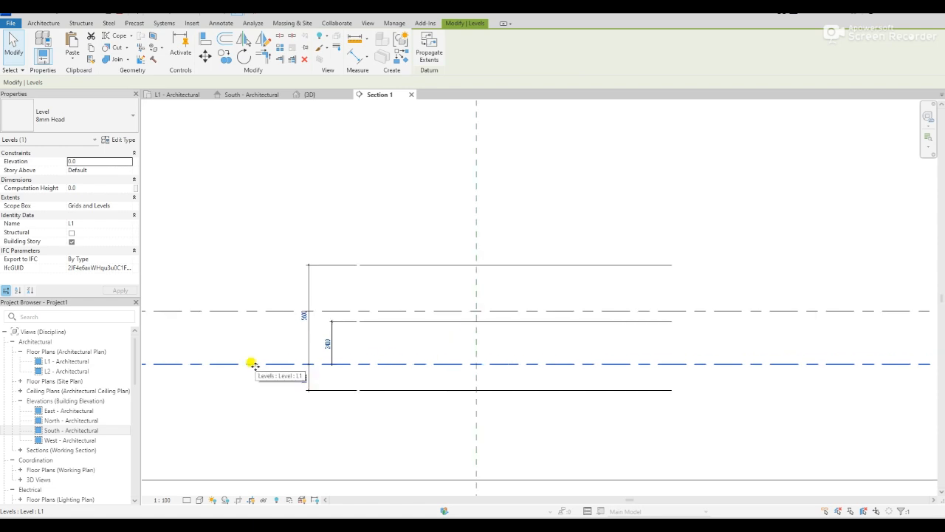
pyautogui.click(390, 263)
pyautogui.write('3')
pyautogui.press('Return')
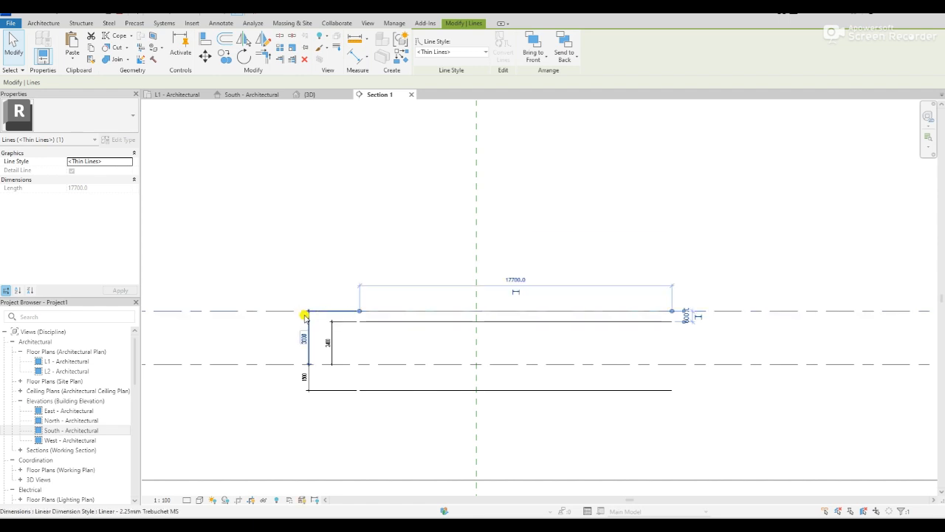
# - Set the middle detail line's distance from level L1 to 1500
pyautogui.click(373, 363)
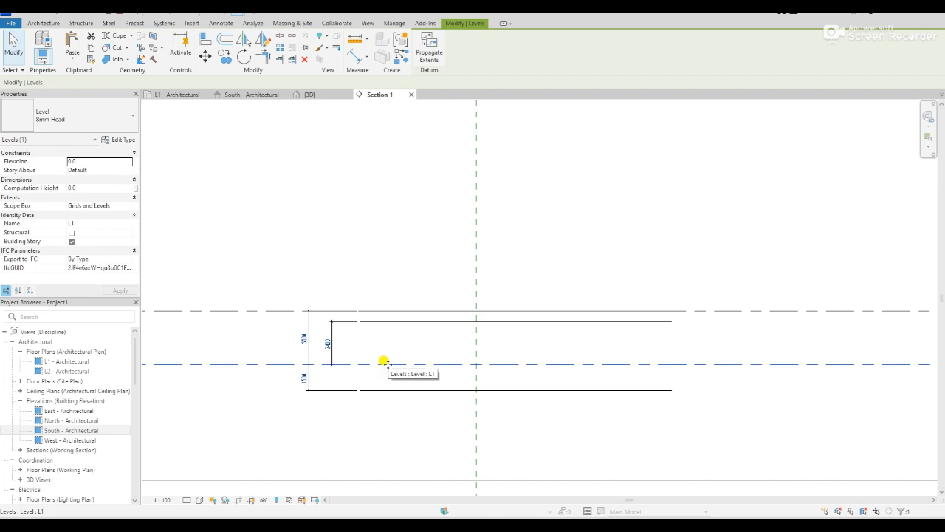
pyautogui.click(392, 322)
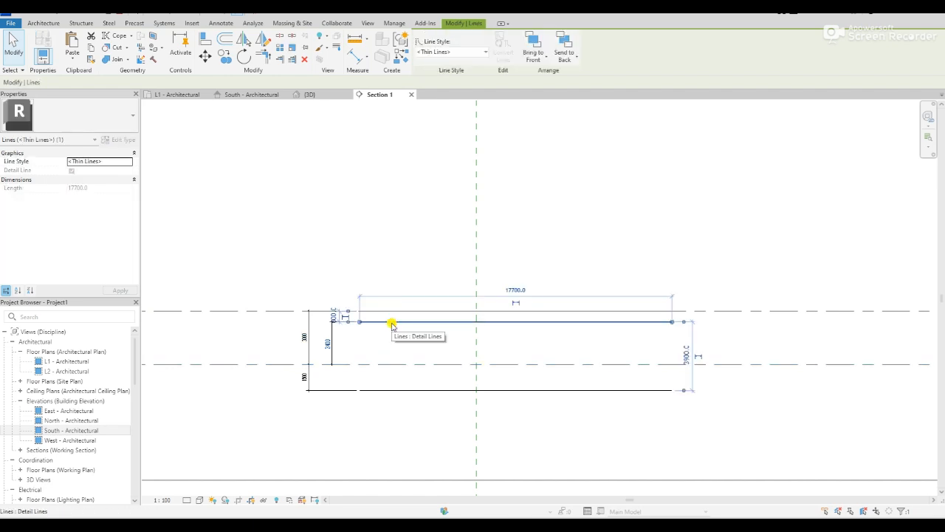
pyautogui.click(321, 343)
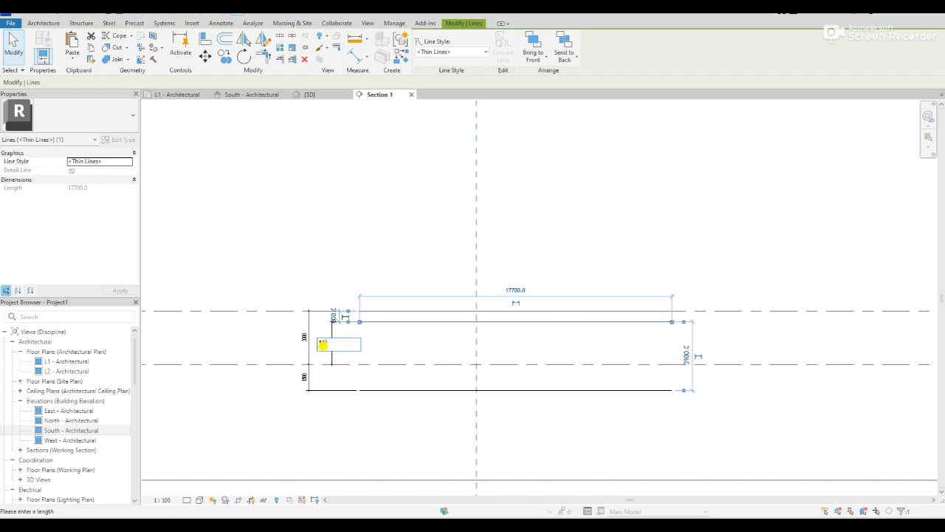
pyautogui.press('Return')
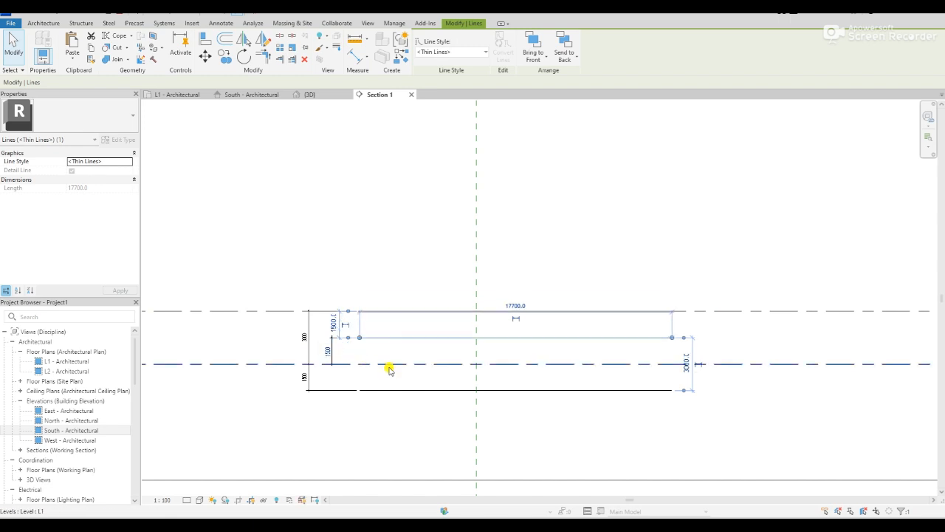
pyautogui.click(370, 383)
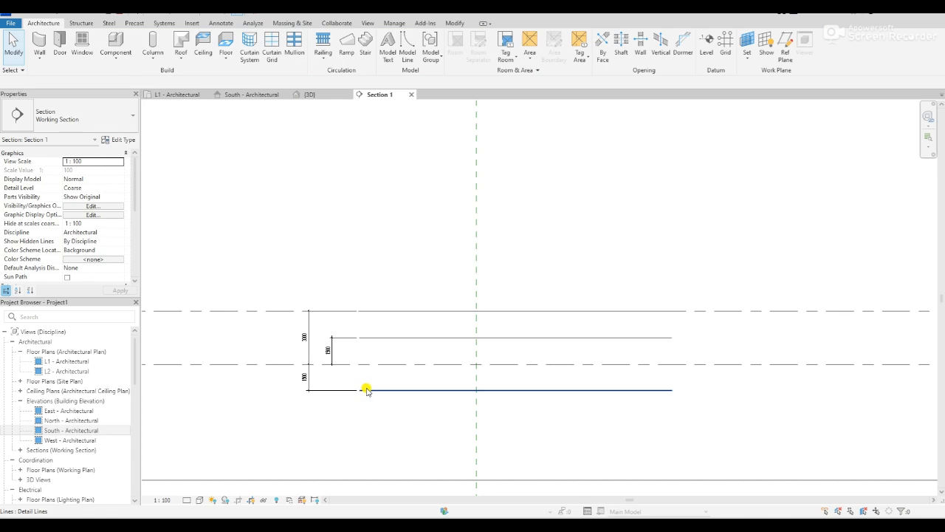
# - Set the lower detail line's distance from level L1 to 1000
pyautogui.click(367, 390)
pyautogui.click(300, 376)
pyautogui.write('1')
pyautogui.press('Return')
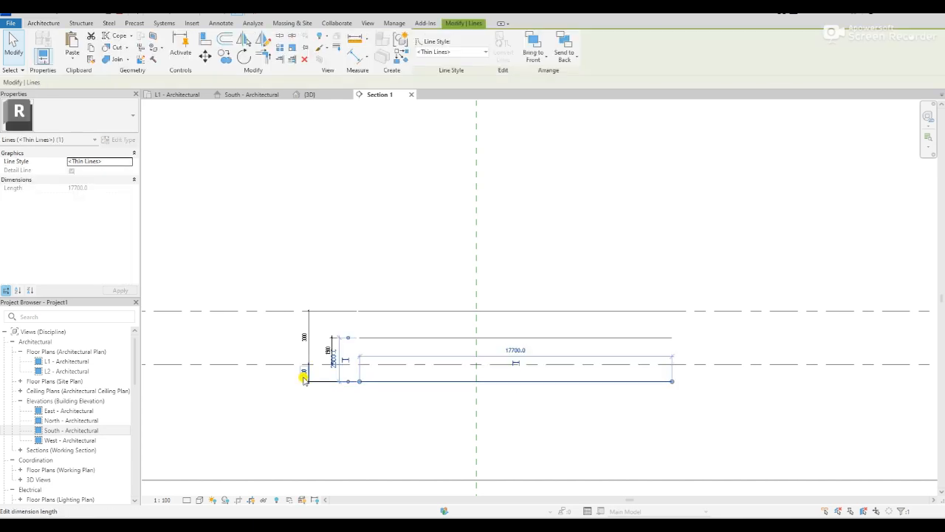
pyautogui.click(334, 409)
pyautogui.scroll(1, 386, 415)
pyautogui.scroll(1, 340, 406)
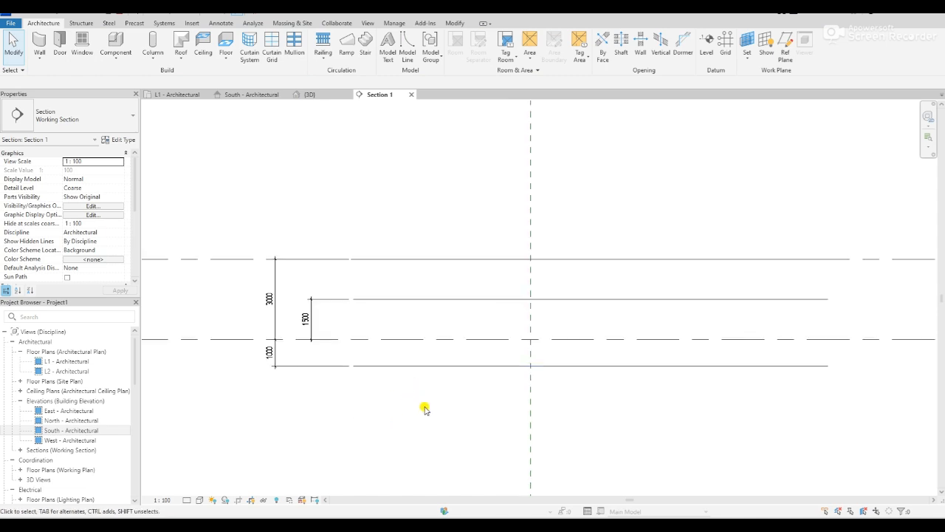
pyautogui.click(412, 339)
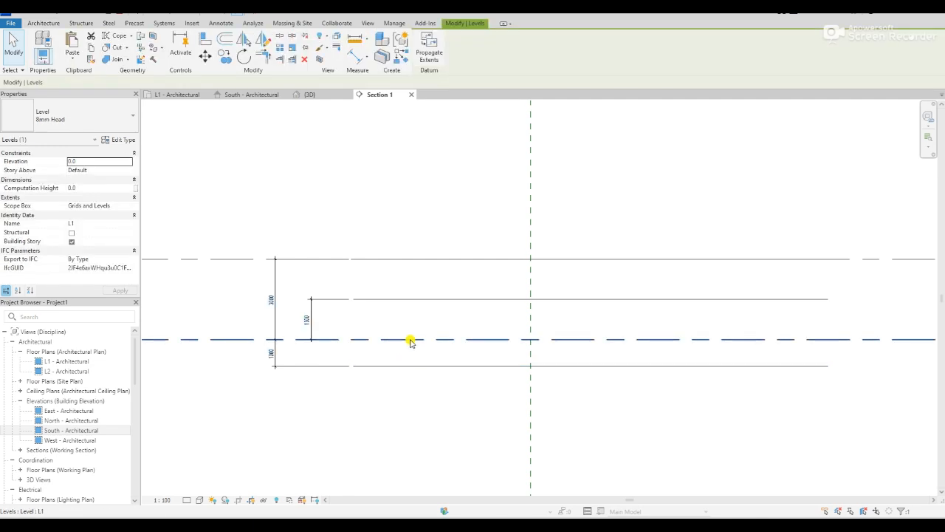
pyautogui.click(391, 400)
pyautogui.click(396, 299)
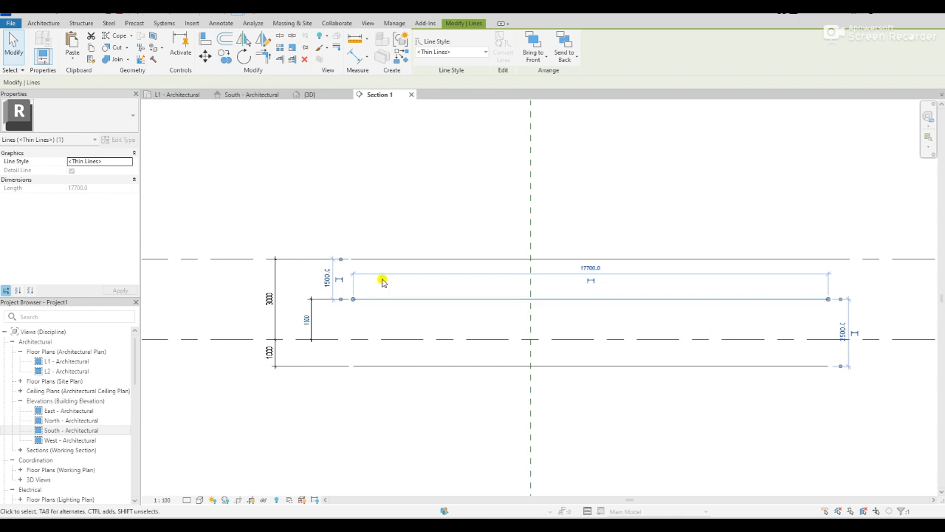
pyautogui.click(385, 338)
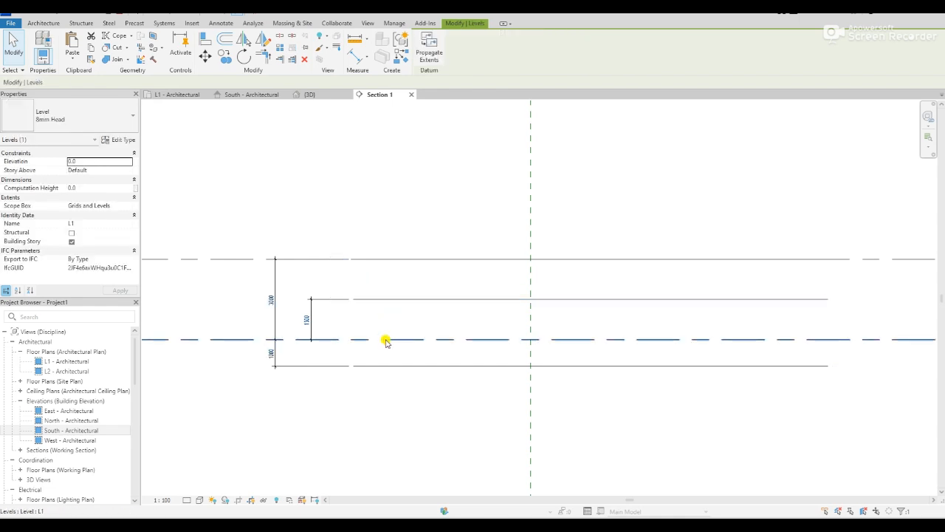
# - Draw a horizontal Generic - 200mm wall about 22900 long in the L1 floor plan, just above the horizontal reference plane
pyautogui.click(179, 95)
pyautogui.click(441, 388)
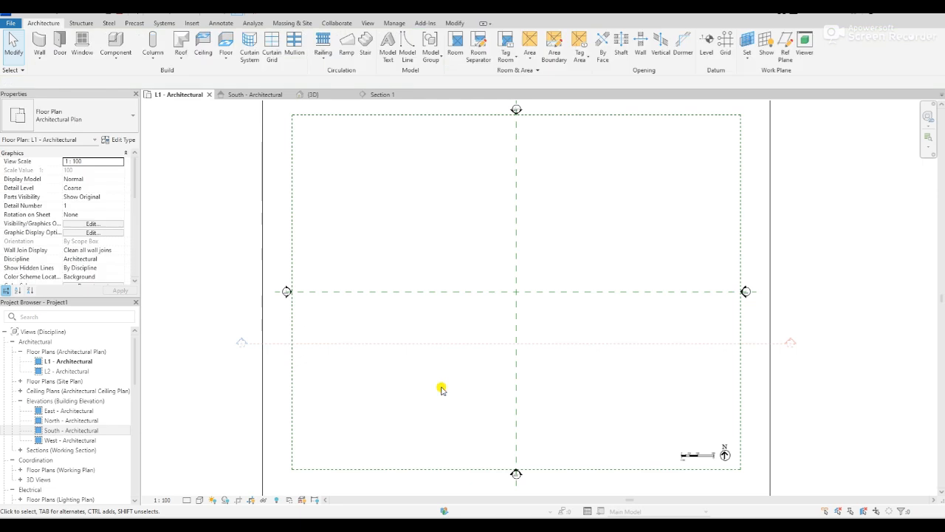
pyautogui.scroll(3, 548, 290)
pyautogui.scroll(2, 548, 290)
pyautogui.press('w')
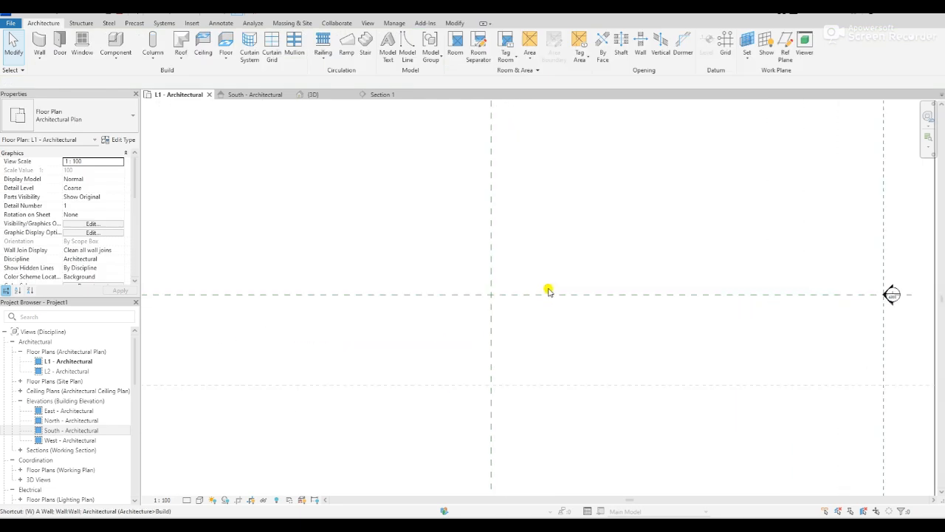
pyautogui.press('w')
pyautogui.press('a')
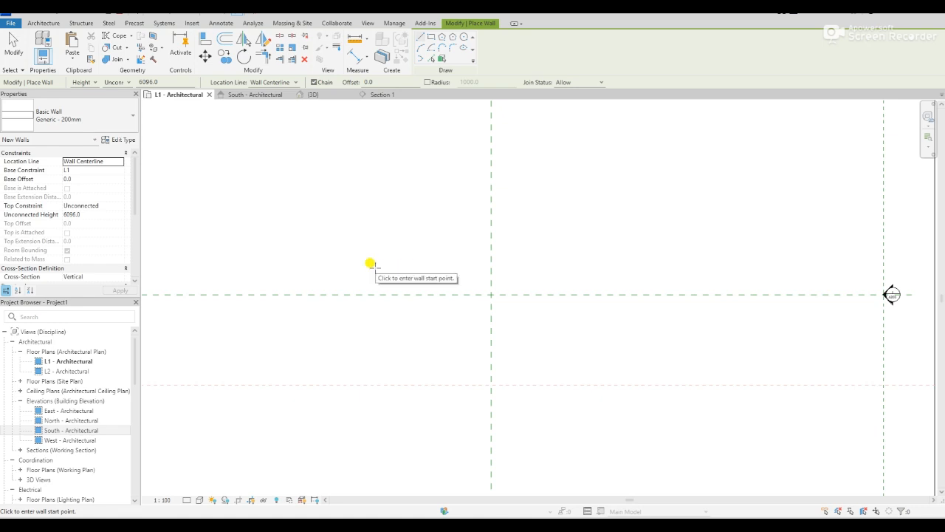
pyautogui.click(373, 267)
pyautogui.click(632, 268)
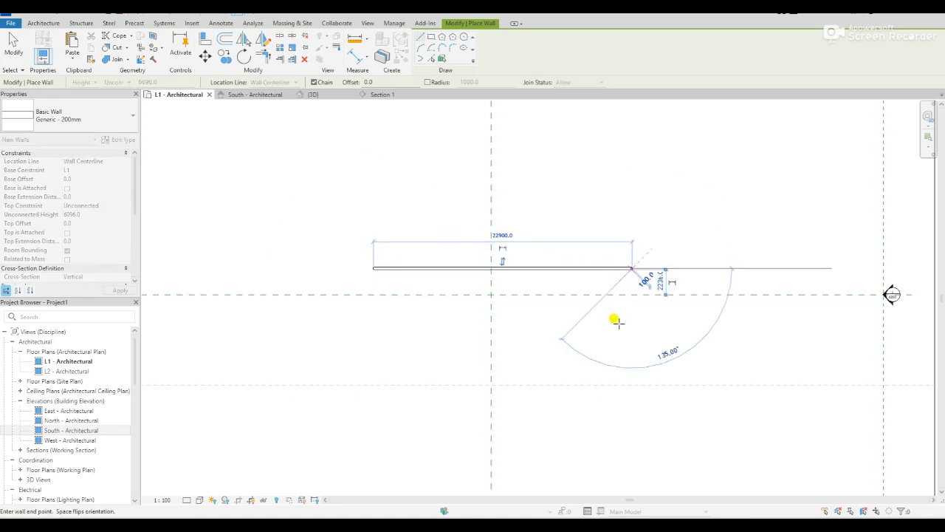
pyautogui.press('Escape')
pyautogui.press('Escape')
# - Set the far clipping of Section 1 to Clip with line from its section mark in the L1 plan
pyautogui.click(467, 384)
pyautogui.scroll(-2, 584, 357)
pyautogui.scroll(-2, 584, 357)
pyautogui.scroll(-4, 121, 251)
pyautogui.click(109, 226)
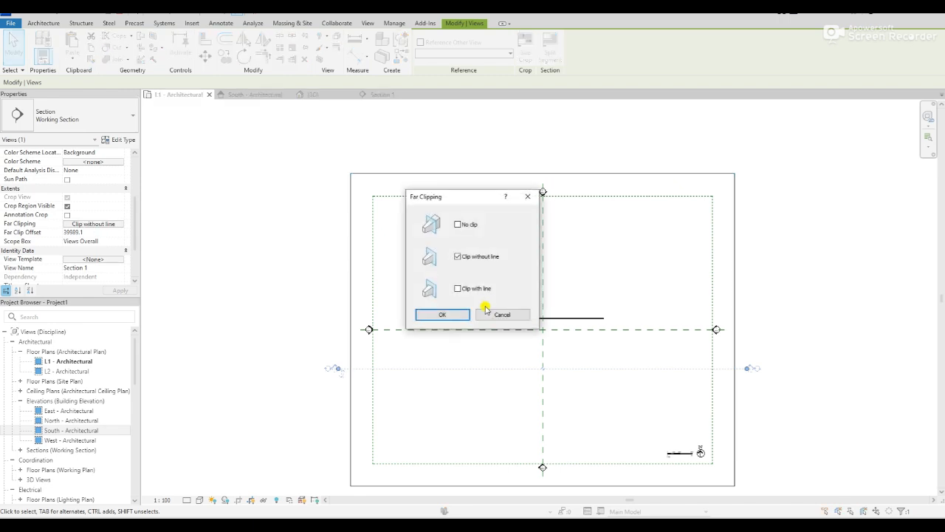
pyautogui.click(457, 288)
pyautogui.click(447, 314)
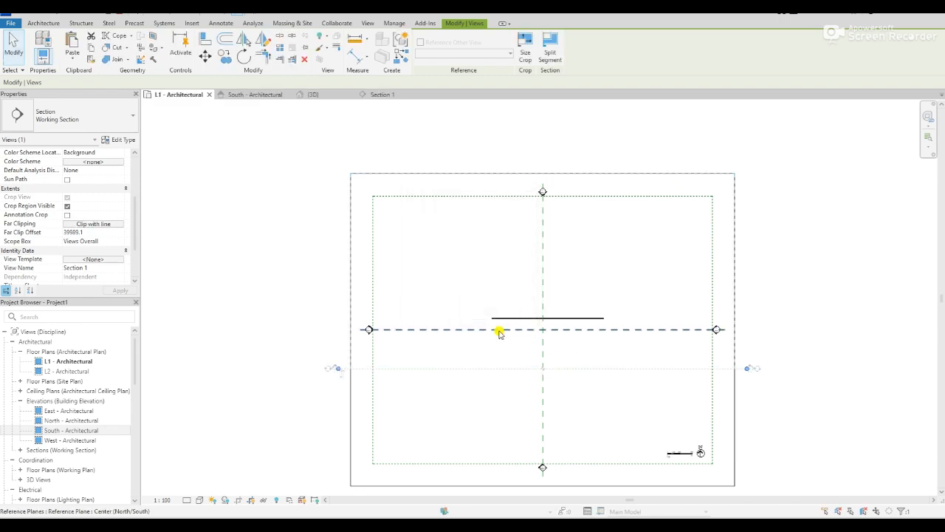
pyautogui.scroll(-3, 499, 332)
pyautogui.scroll(2, 548, 355)
# - Select the wall in Section 1 and copy it in the L1 plan about 4295 below the original
pyautogui.click(383, 97)
pyautogui.scroll(-1, 411, 357)
pyautogui.click(380, 221)
pyautogui.click(175, 95)
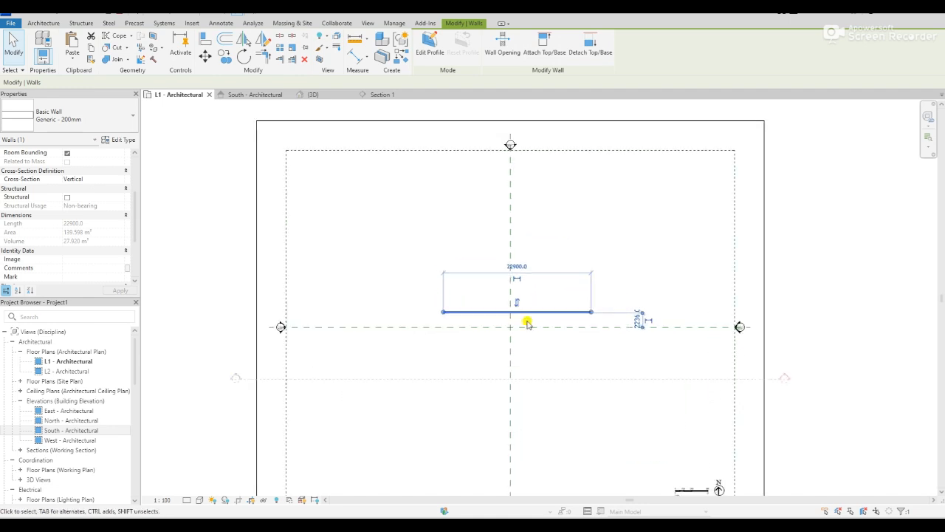
pyautogui.scroll(2, 527, 322)
pyautogui.moveTo(554, 304); pyautogui.dragTo(546, 354)
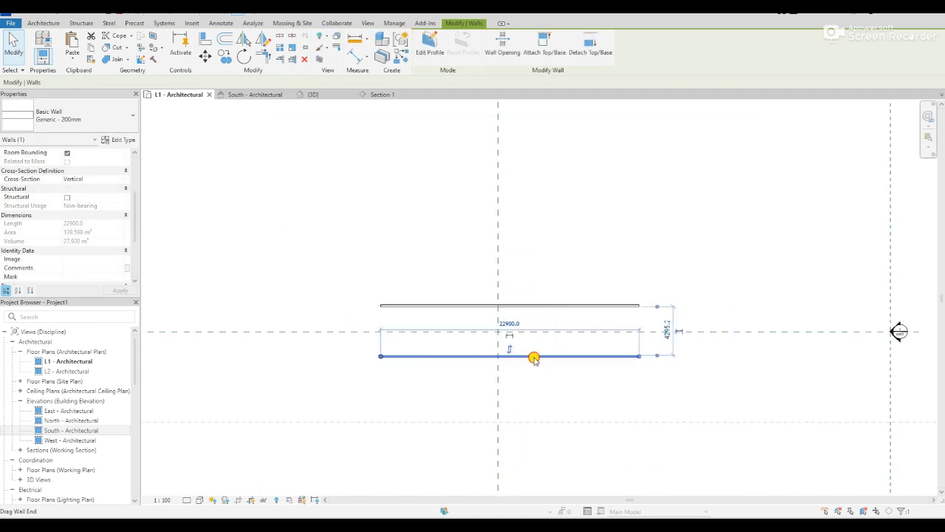
# - Shorten the lower wall from its left end and the upper wall from its right end so they no longer overlap lengthwise
pyautogui.press('d')
pyautogui.press('m')
pyautogui.moveTo(580, 356); pyautogui.dragTo(580, 356)
pyautogui.click(597, 304)
pyautogui.moveTo(639, 305); pyautogui.dragTo(445, 305)
pyautogui.click(414, 362)
# - Choose the 600mm type of M_Upper Cabinet-Double Door-Wall as the component to place
pyautogui.click(112, 42)
pyautogui.click(66, 118)
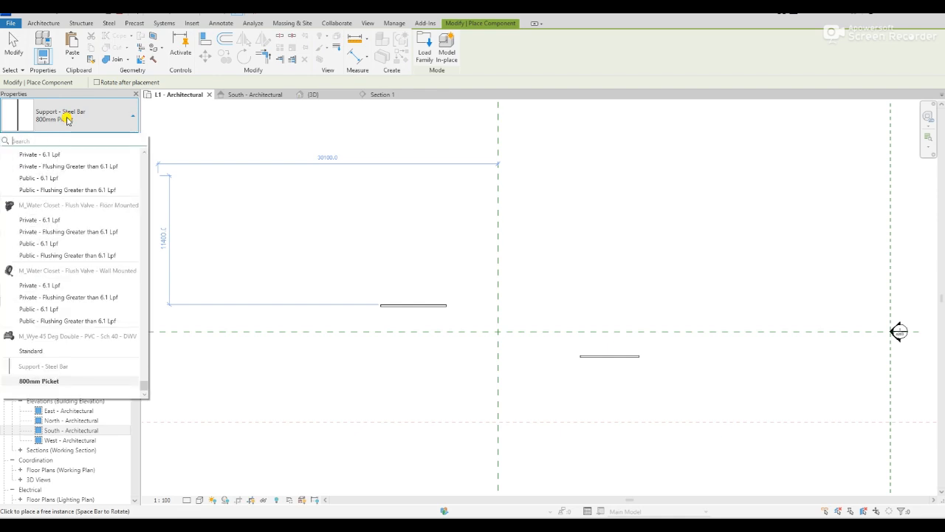
pyautogui.scroll(1, 53, 266)
pyautogui.scroll(10, 52, 266)
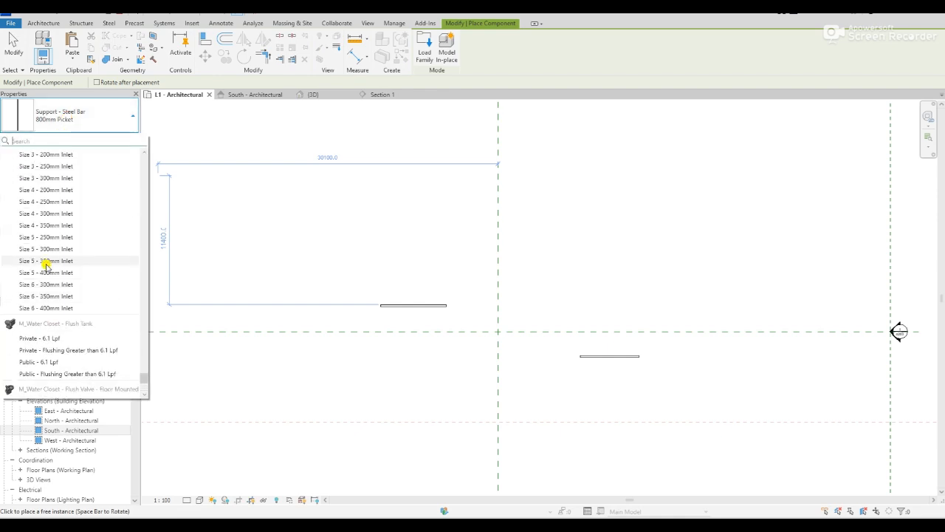
pyautogui.scroll(-3, 47, 265)
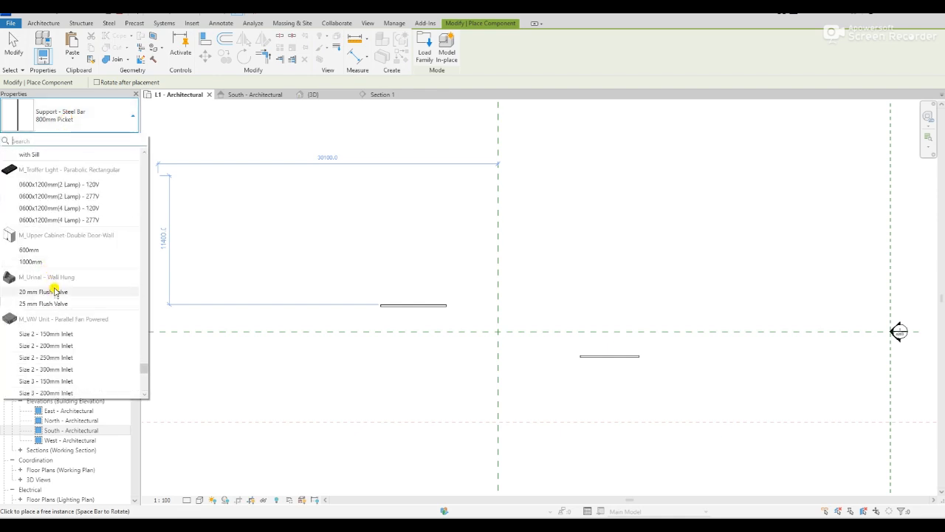
pyautogui.moveTo(60, 252)
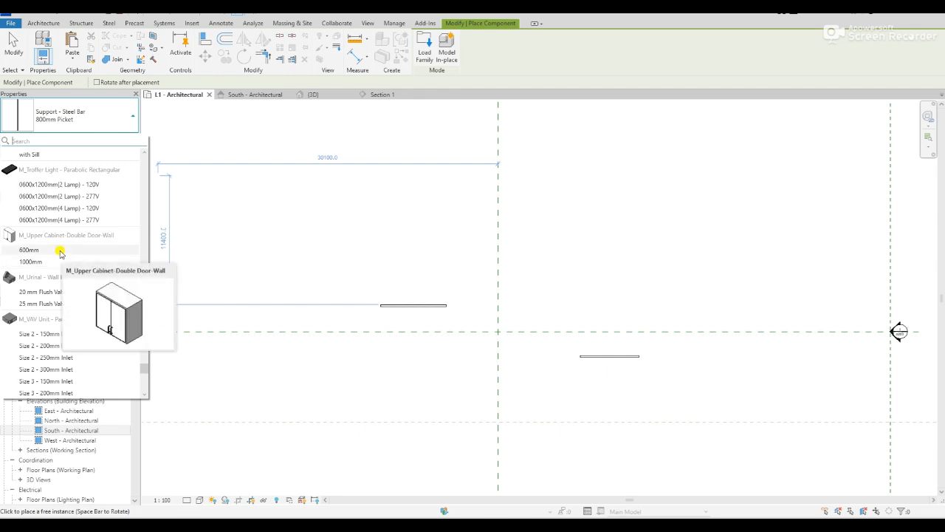
pyautogui.click(60, 251)
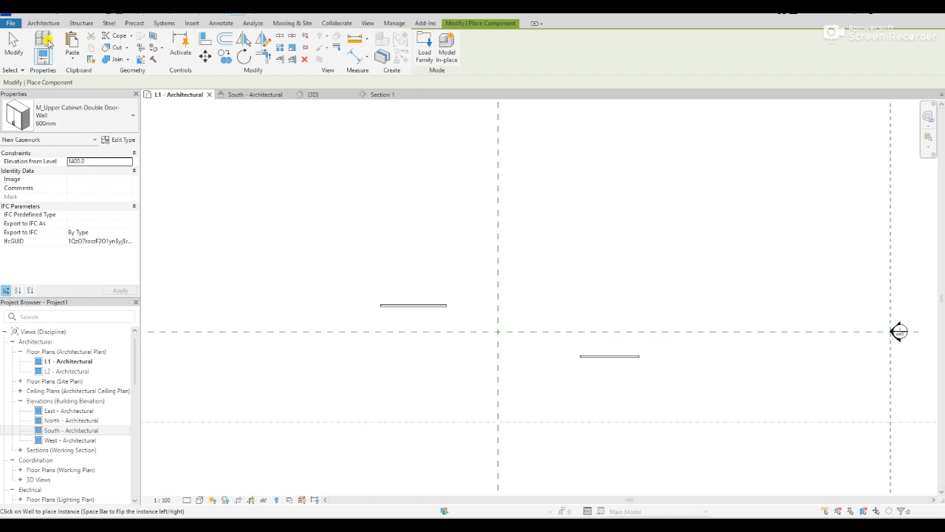
# - Browse the component types, filtering by "fur" and "case", for another component to place, and leave component placement
pyautogui.click(43, 124)
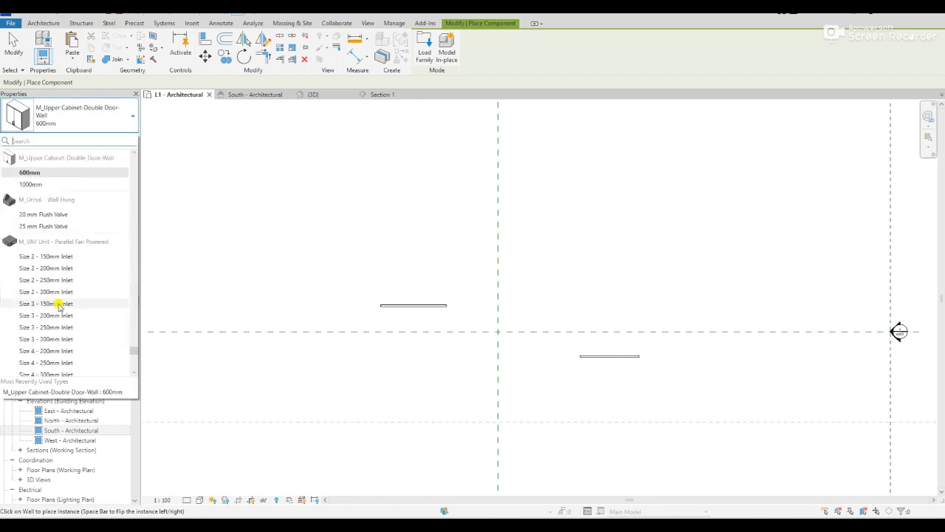
pyautogui.scroll(-2, 58, 309)
pyautogui.scroll(-10, 57, 310)
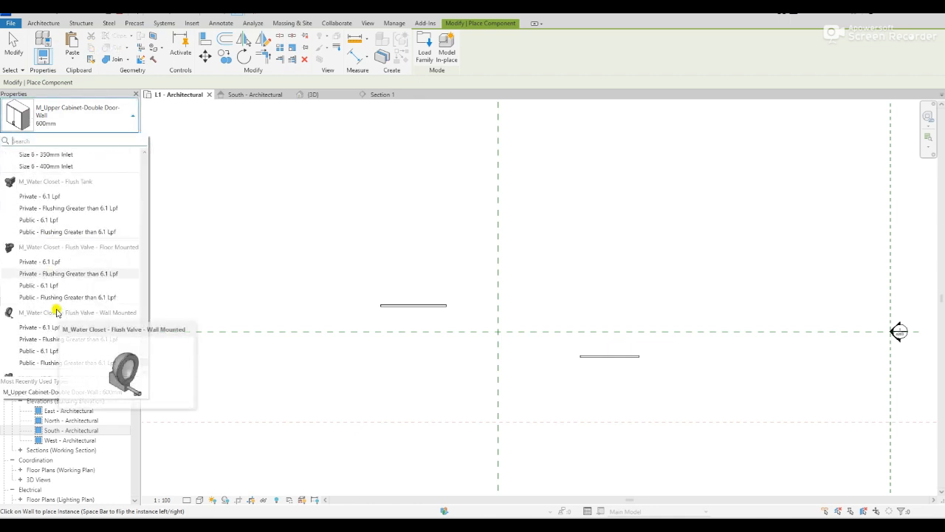
pyautogui.scroll(12, 57, 332)
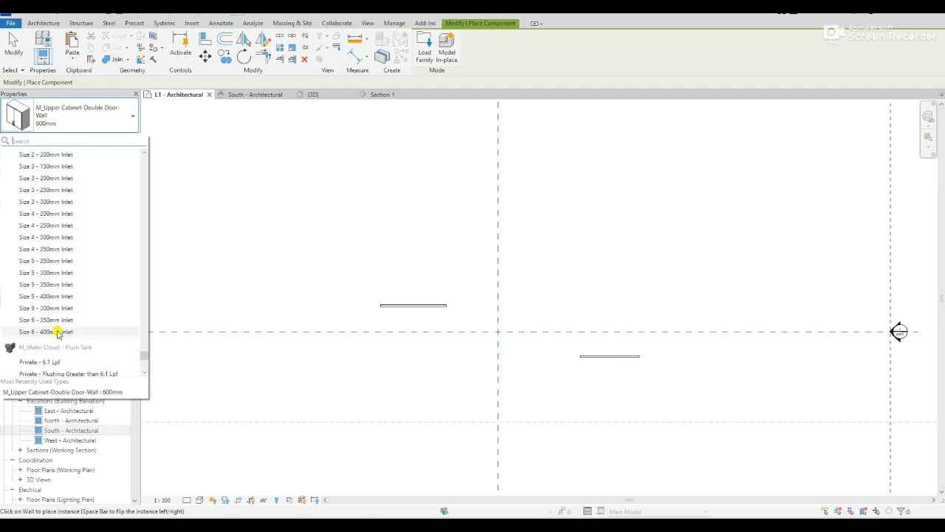
pyautogui.scroll(5, 58, 332)
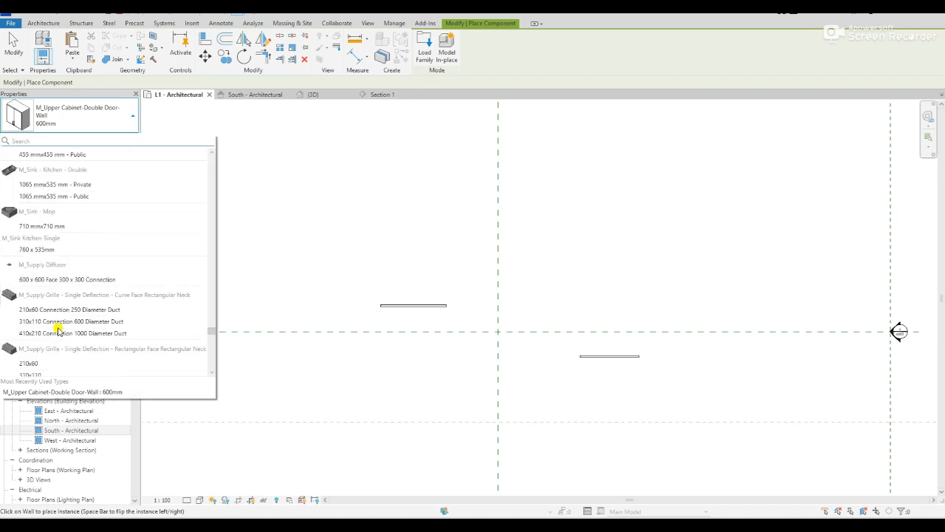
pyautogui.scroll(8, 58, 330)
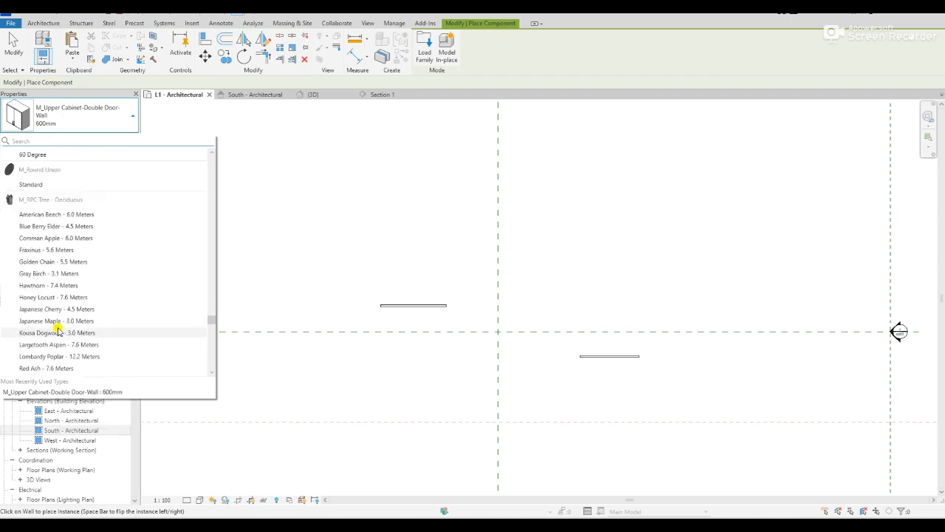
pyautogui.scroll(8, 58, 330)
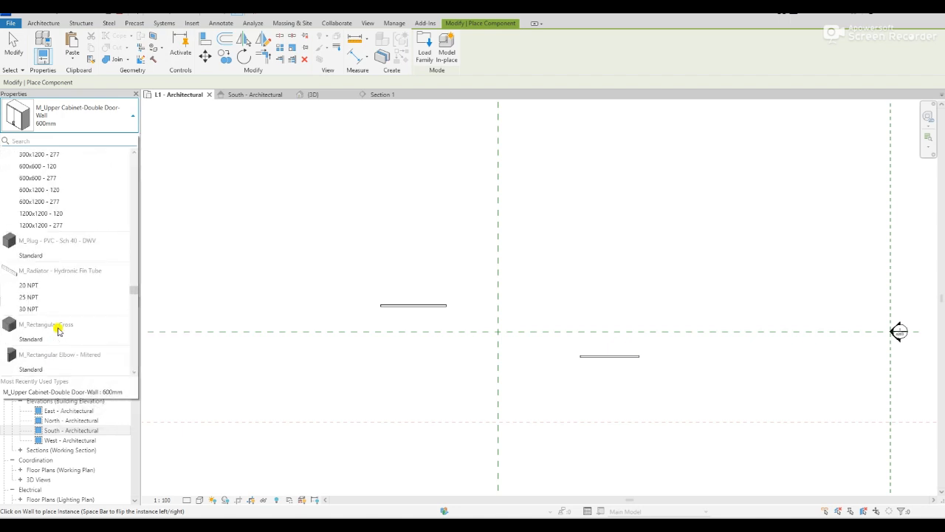
pyautogui.write('fur')
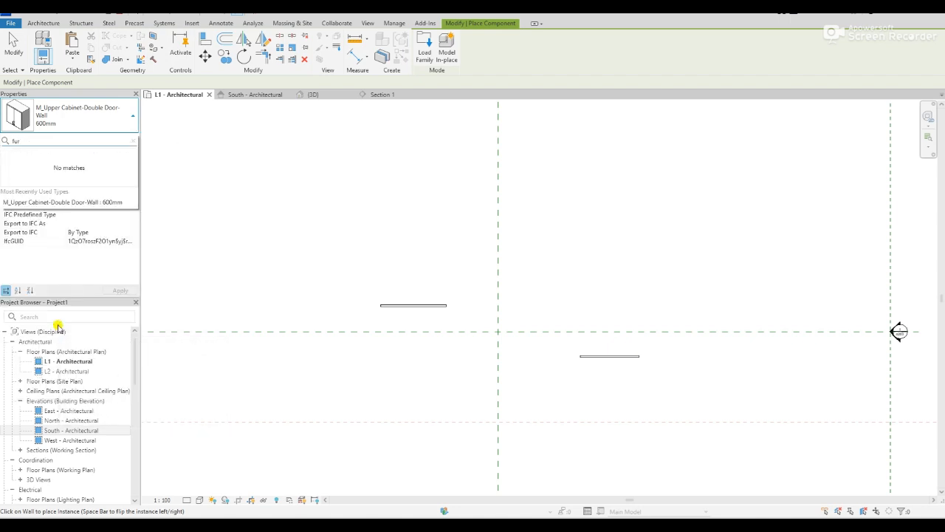
pyautogui.write('ase')
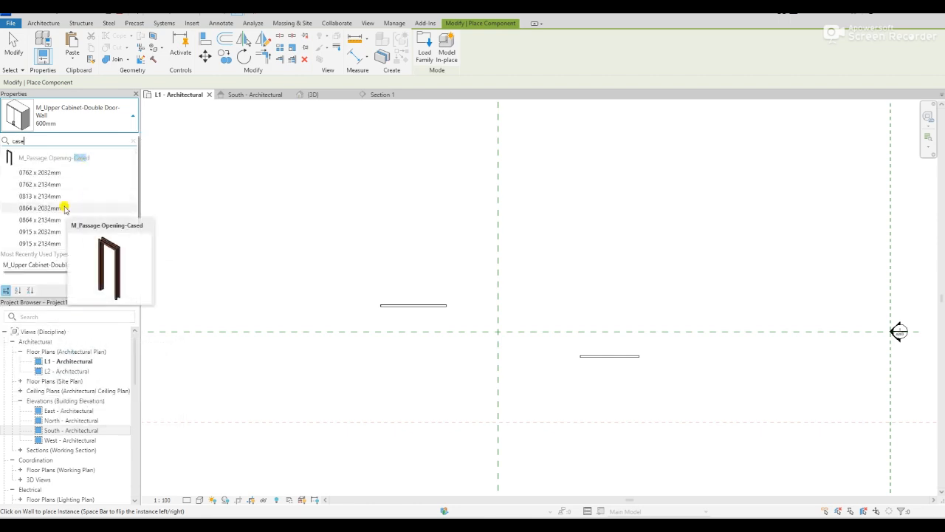
pyautogui.press('BackSpace')
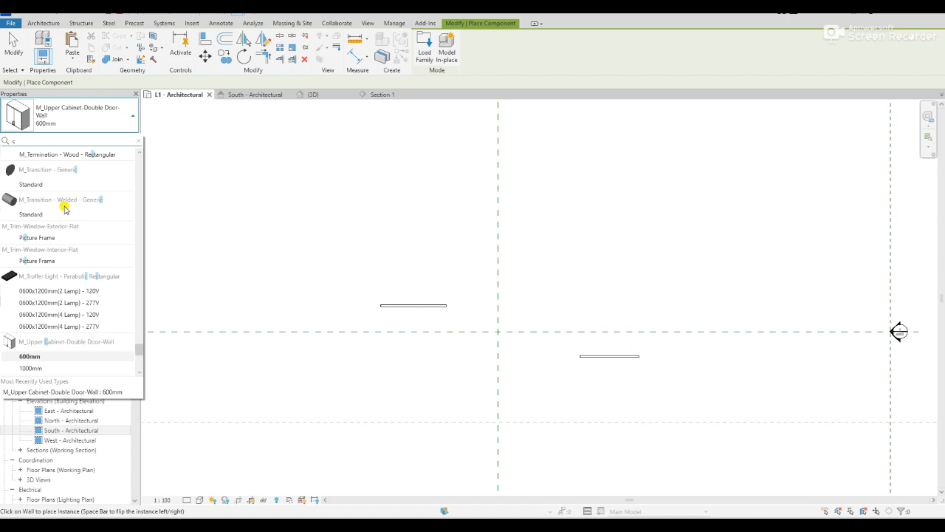
pyautogui.scroll(10, 65, 209)
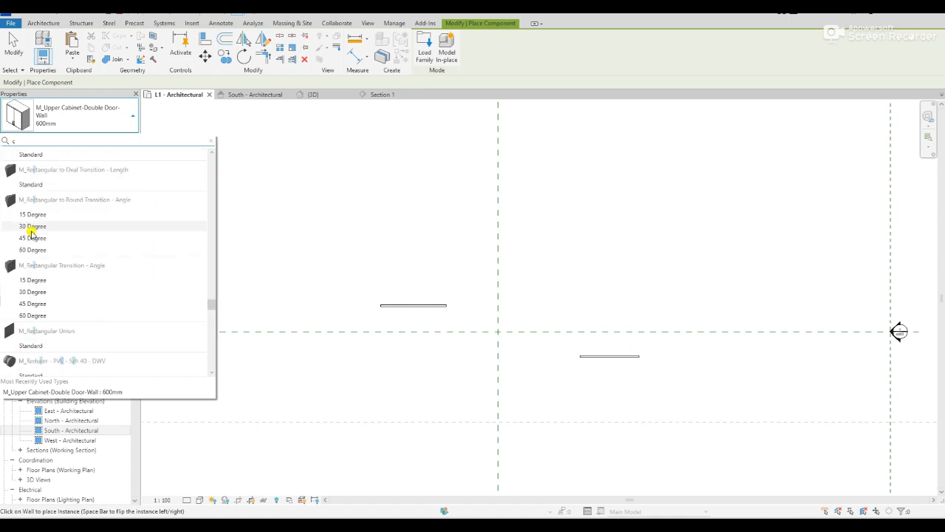
pyautogui.scroll(10, 31, 233)
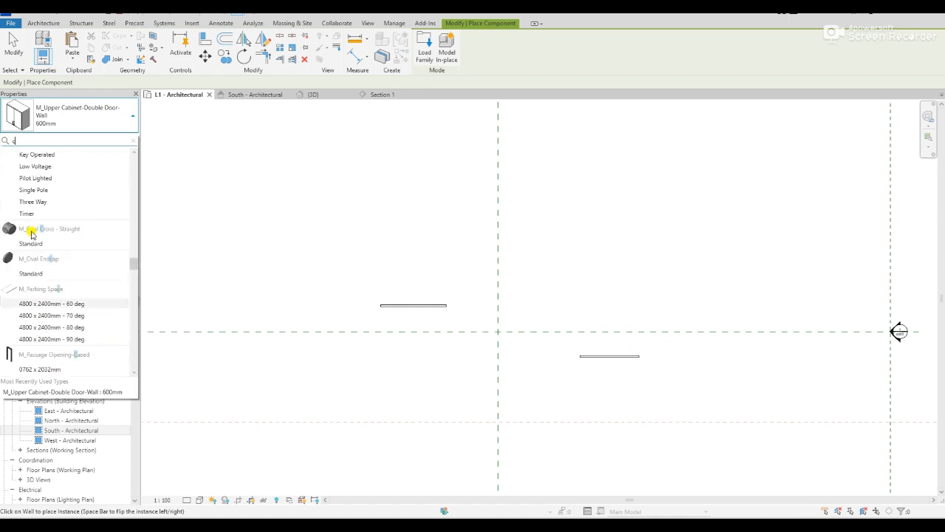
pyautogui.scroll(5, 31, 233)
pyautogui.press('Escape')
pyautogui.press('Escape')
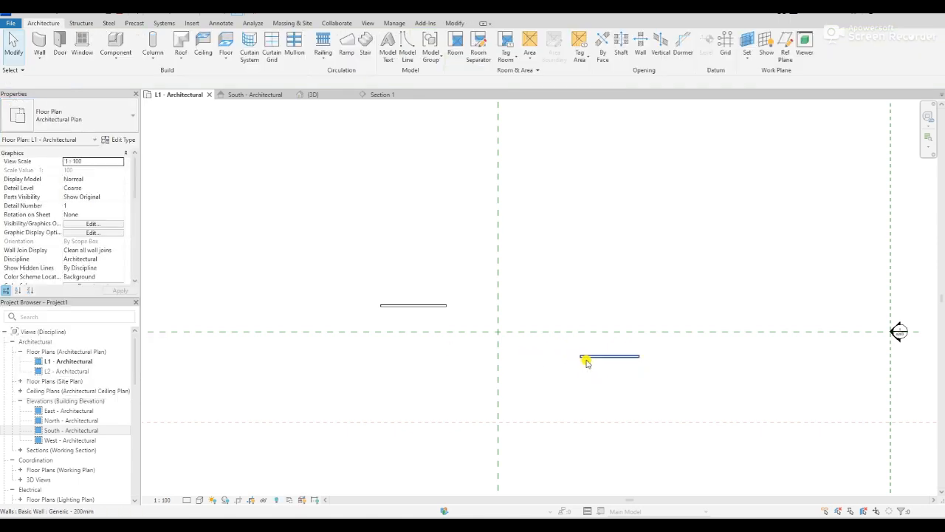
# - Copy the lower-right wall horizontally to the left so the copy lies below the upper wall in the L1 plan
pyautogui.click(585, 357)
pyautogui.click(225, 56)
pyautogui.click(561, 362)
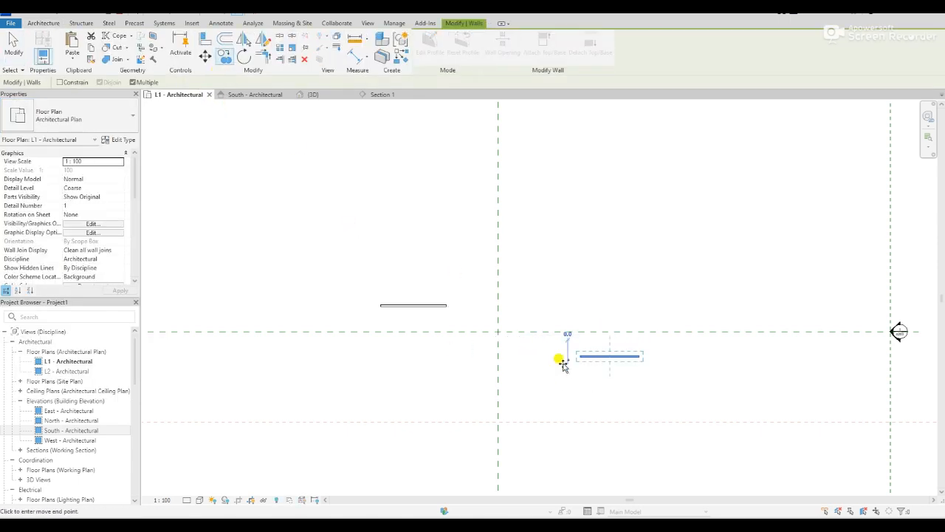
pyautogui.click(333, 360)
pyautogui.press('Escape')
# - Constrain the upper wall's top up to level L2 and return its top constraint to Unconnected
pyautogui.click(403, 305)
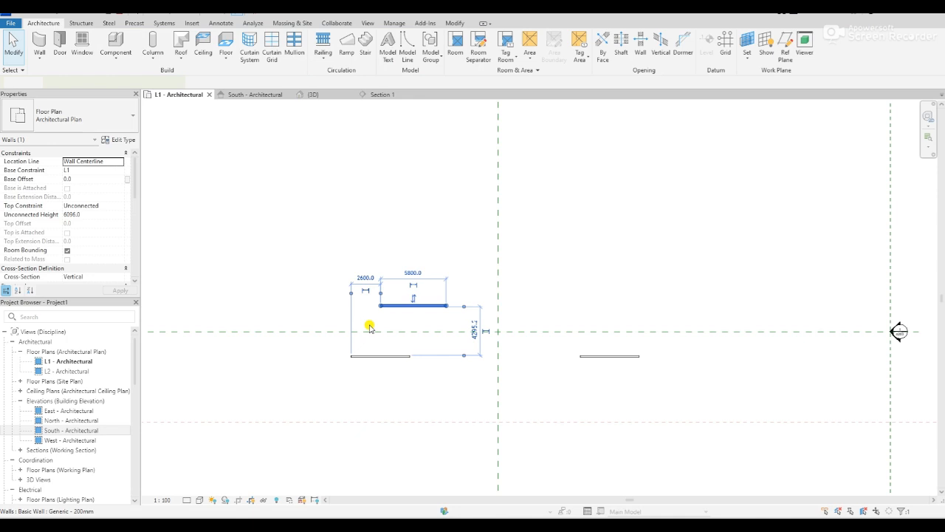
pyautogui.click(94, 207)
pyautogui.click(121, 205)
pyautogui.click(89, 230)
pyautogui.click(105, 207)
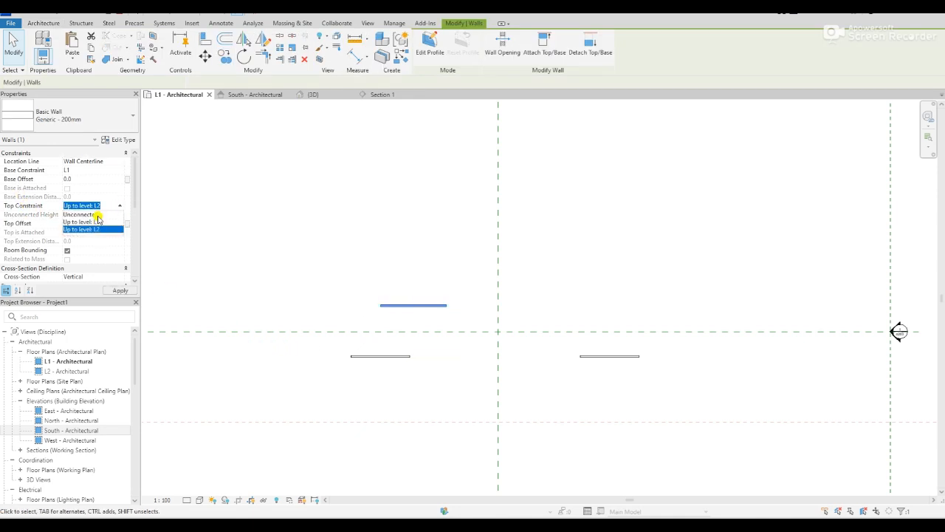
pyautogui.click(94, 215)
pyautogui.click(69, 214)
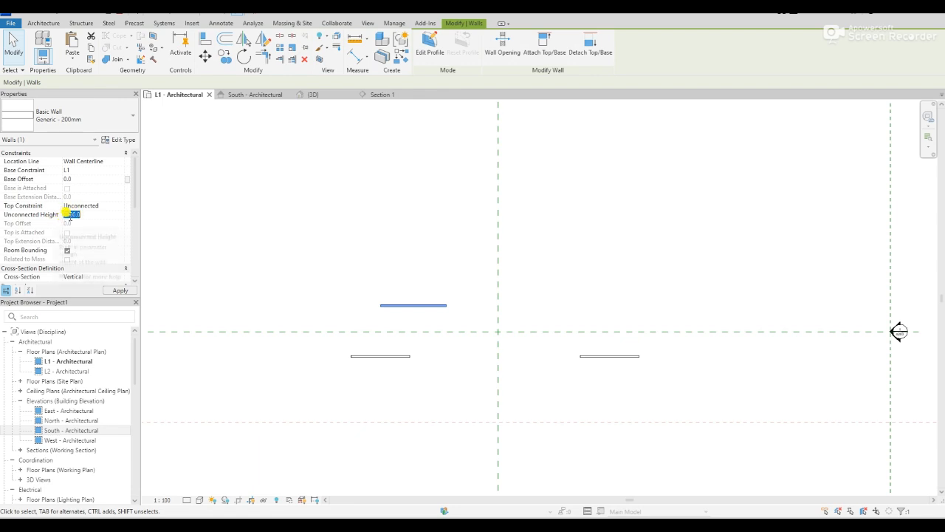
# - Set the lower-right wall's unconnected height to 1000
pyautogui.click(610, 357)
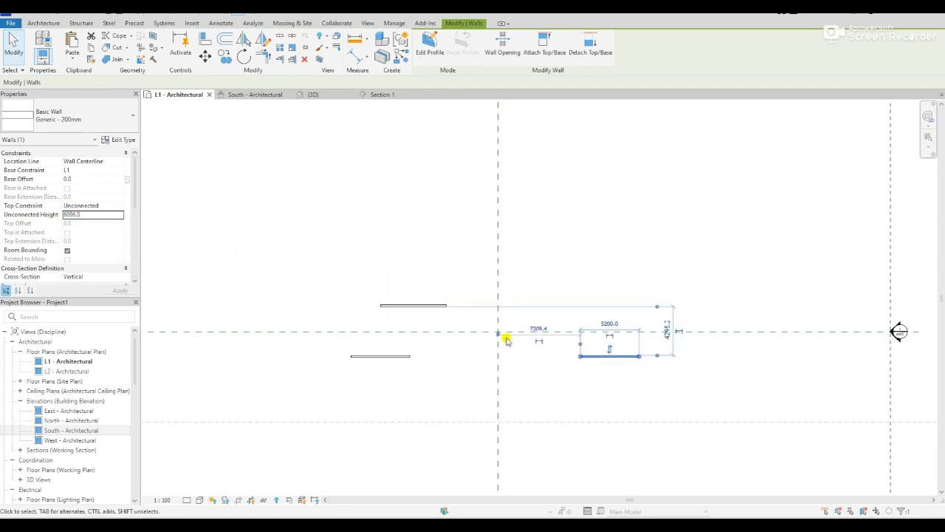
pyautogui.click(95, 213)
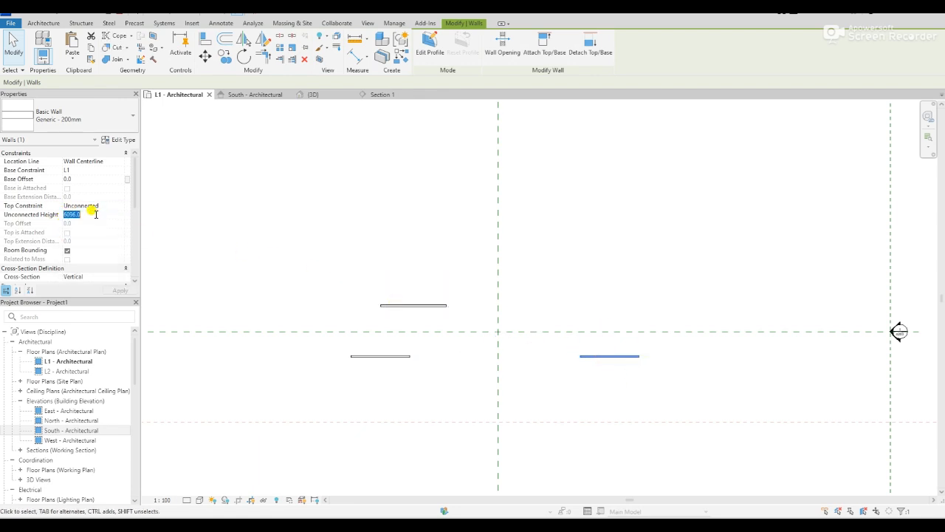
pyautogui.write('1000')
pyautogui.press('Return')
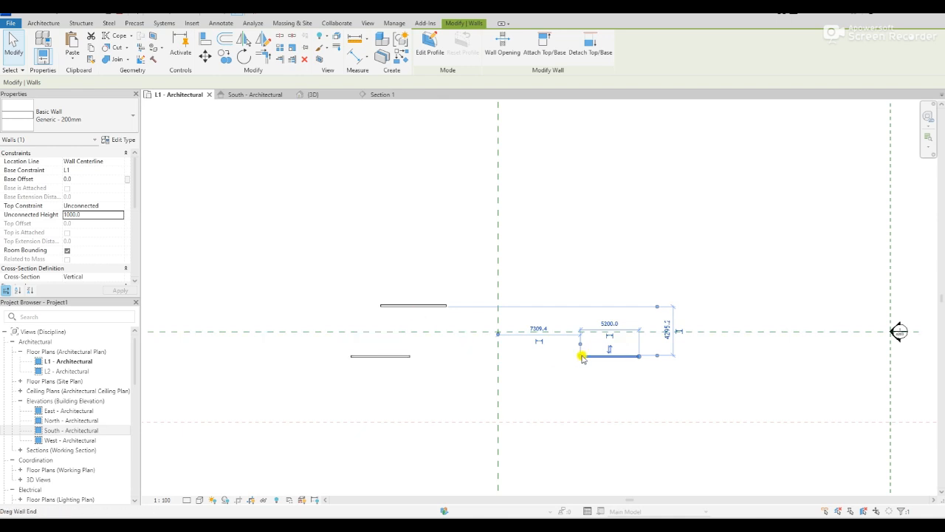
# - Copy the lower-right wall to a spot above it and set the copy's base offset to 1500
pyautogui.moveTo(599, 355); pyautogui.dragTo(591, 300)
pyautogui.click(97, 177)
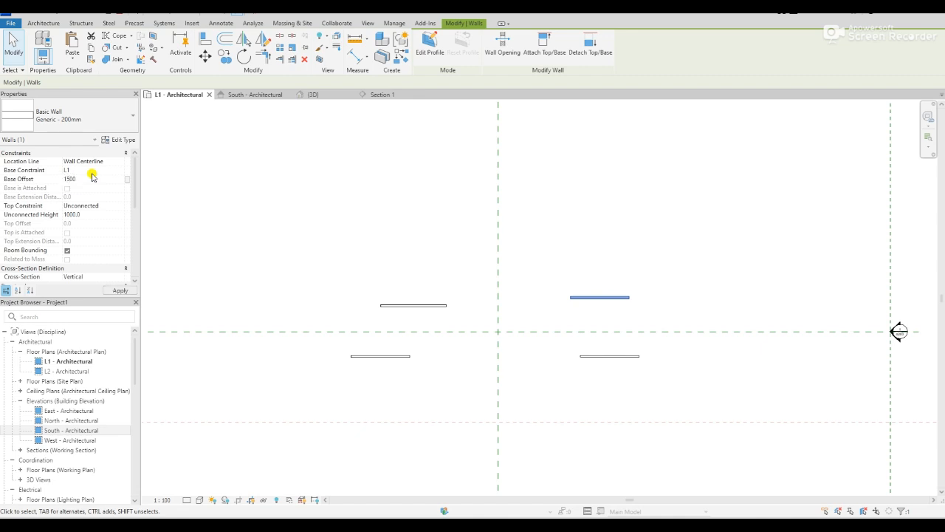
pyautogui.write('1500')
pyautogui.click(105, 214)
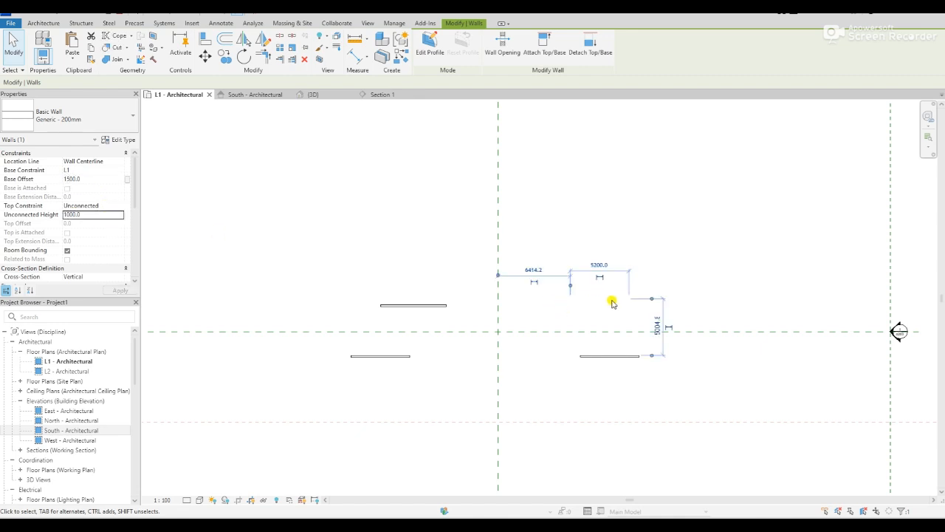
# - Set the lower-left wall's base offset to -2000
pyautogui.click(400, 356)
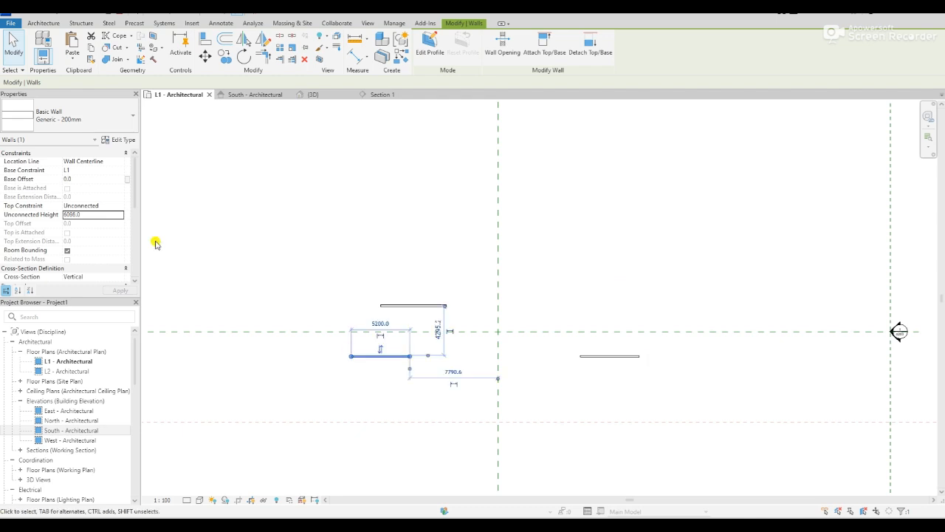
pyautogui.click(93, 179)
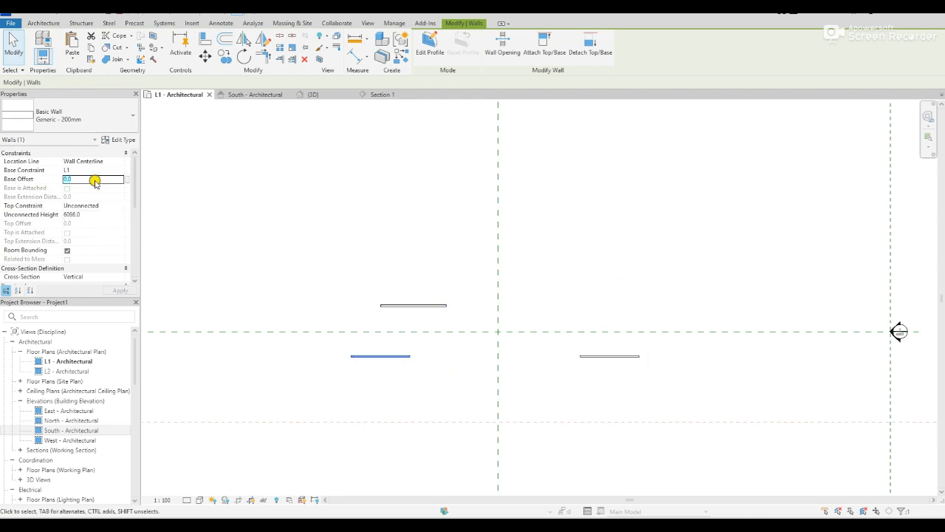
pyautogui.write('-2000')
pyautogui.press('Return')
# - Try to set the lower-left wall's unconnected height to -1500 and re-enter its base offset
pyautogui.click(96, 215)
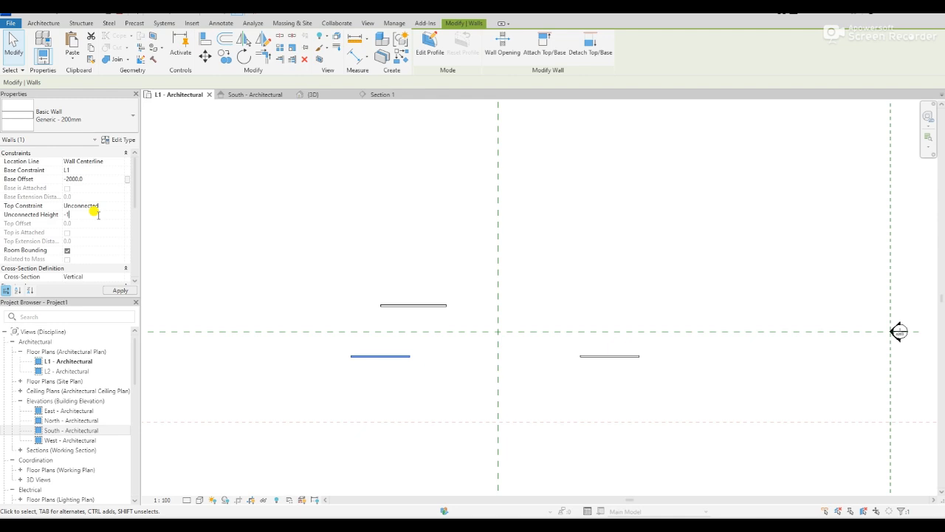
pyautogui.press('Return')
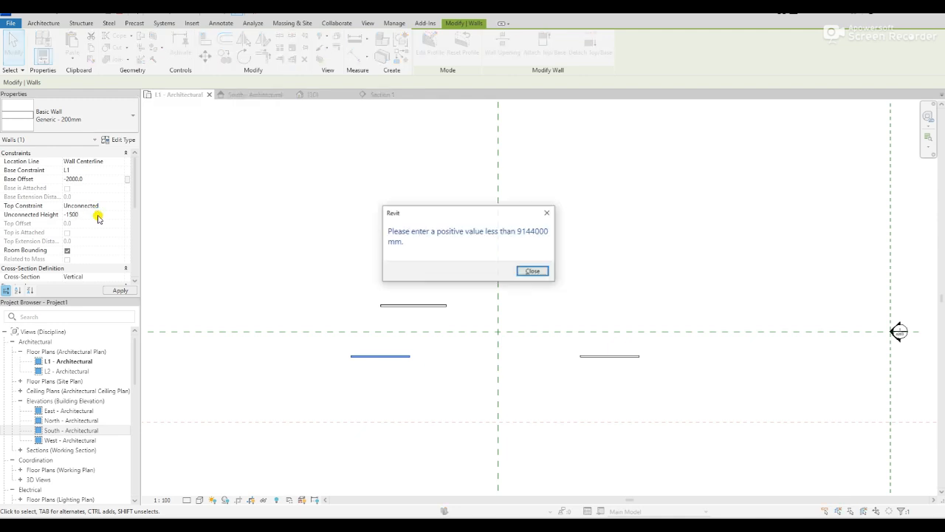
pyautogui.click(532, 272)
pyautogui.click(102, 179)
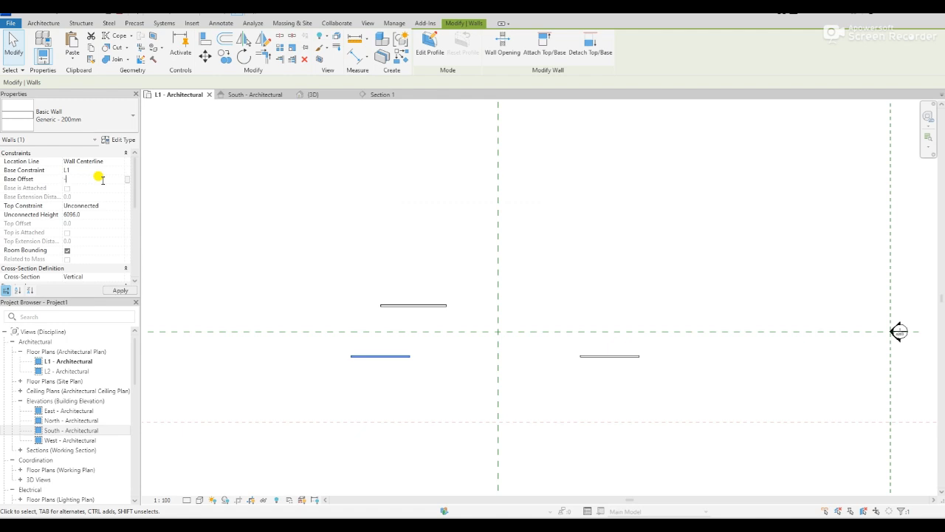
pyautogui.press('Return')
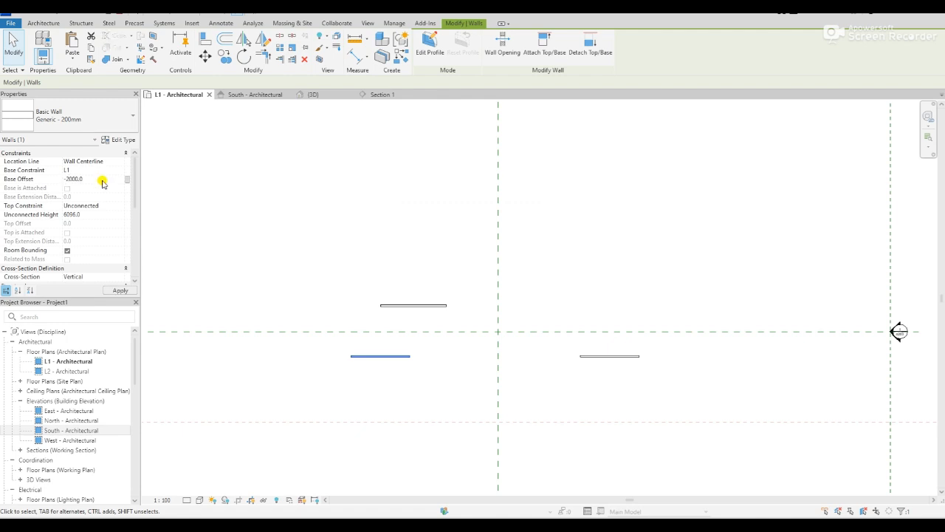
# - Set the lower-left wall's top constraint to Up to level: L1 with a top offset of -1500
pyautogui.click(113, 204)
pyautogui.click(119, 206)
pyautogui.click(102, 225)
pyautogui.click(100, 223)
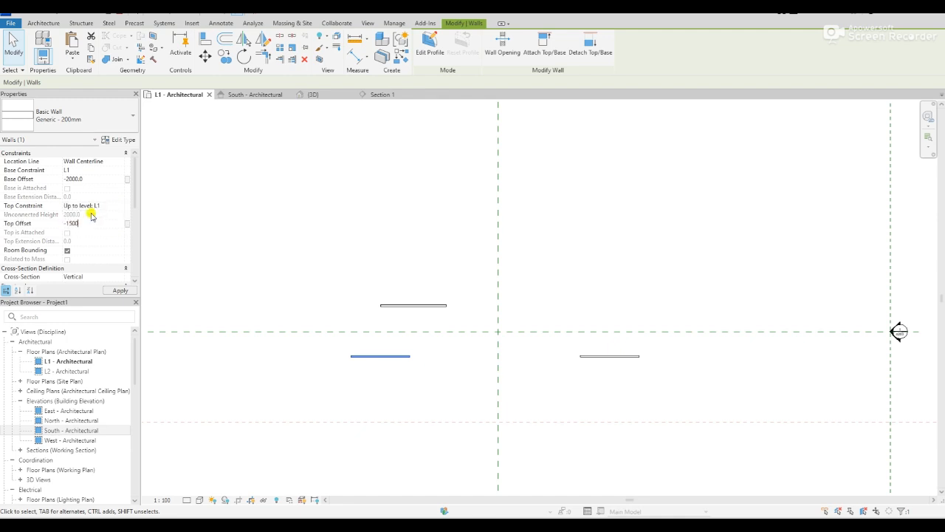
pyautogui.click(337, 233)
pyautogui.scroll(-2, 339, 231)
pyautogui.scroll(1, 417, 384)
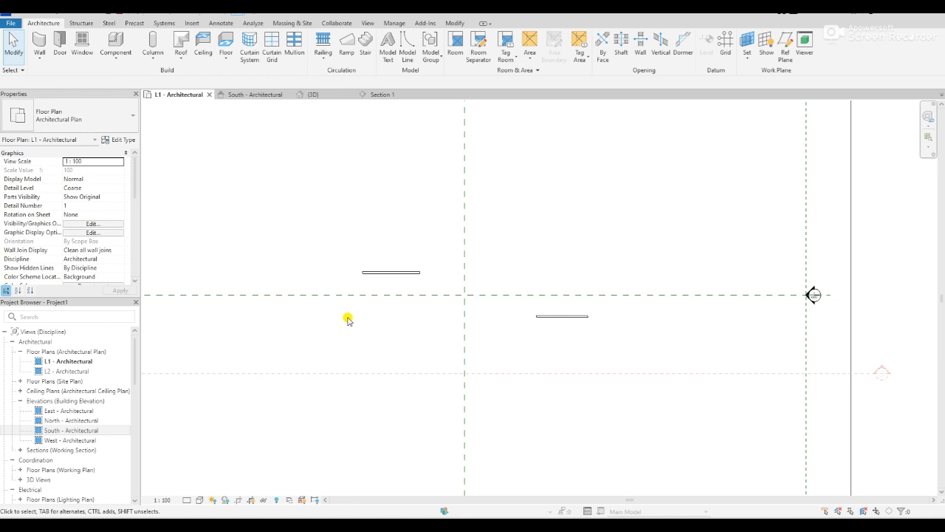
# - Open Section 1 and examine the walls' heights against the top and middle detail lines
pyautogui.click(391, 95)
pyautogui.scroll(2, 436, 413)
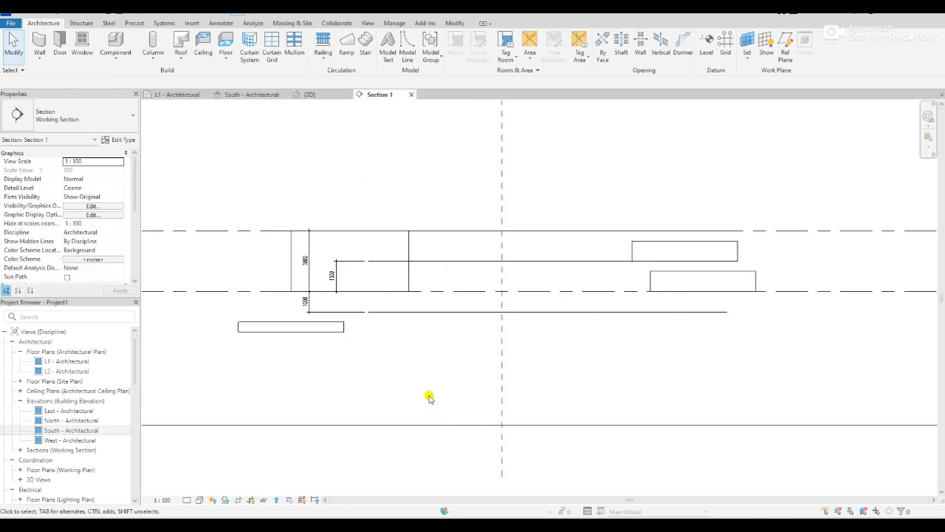
pyautogui.click(449, 262)
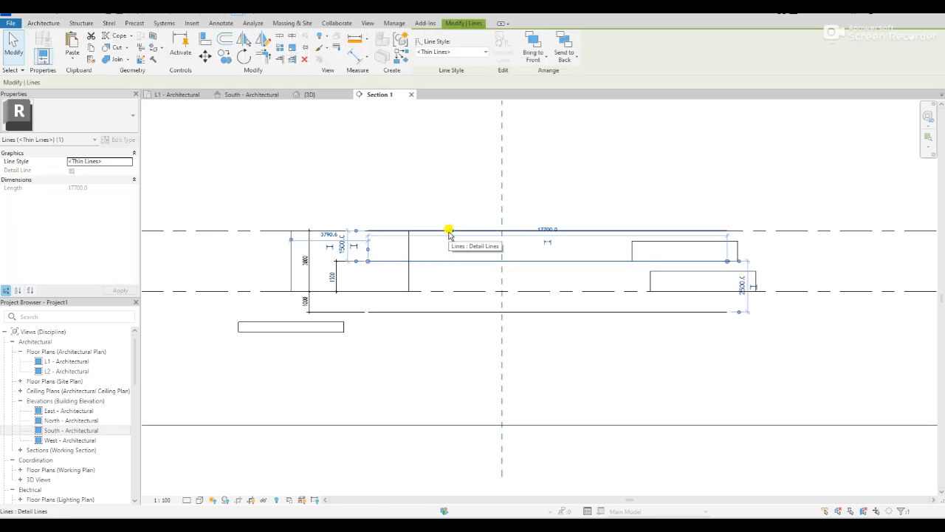
pyautogui.keyDown('ctrl'); pyautogui.click(449, 230); pyautogui.keyUp('ctrl')
pyautogui.click(448, 261)
pyautogui.scroll(3, 380, 288)
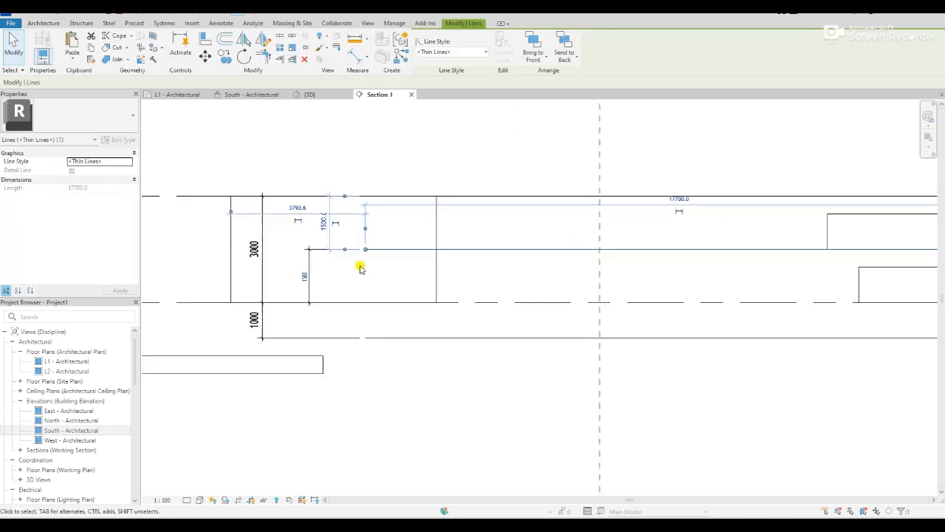
pyautogui.press('Escape')
# - Add the text note "cut plane" just above the left end of the 1500 detail line in Section 1
pyautogui.click(221, 23)
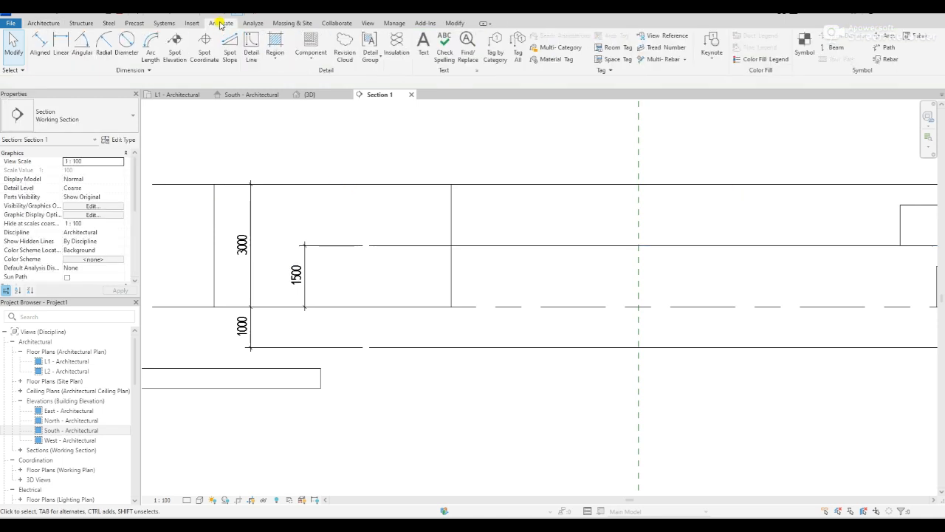
pyautogui.click(424, 44)
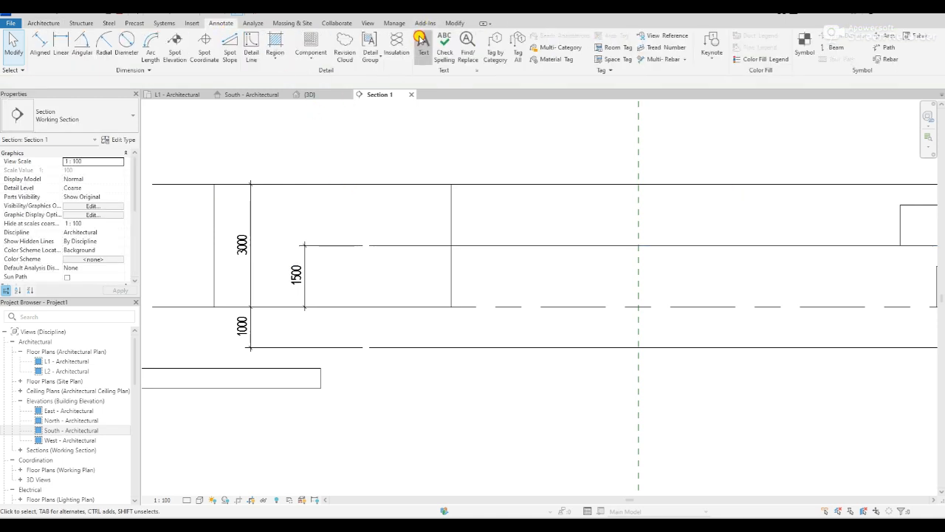
pyautogui.click(370, 225)
pyautogui.write('iew')
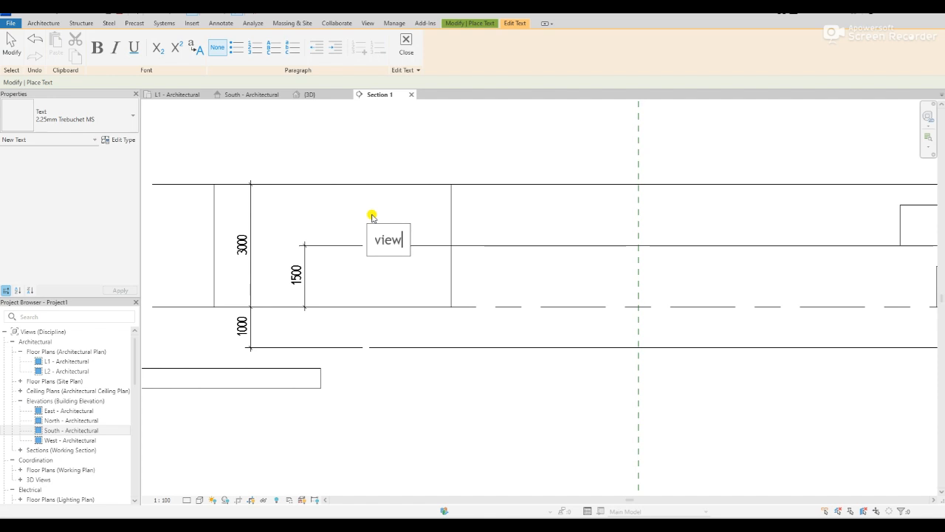
pyautogui.press('BackSpace')
pyautogui.press('BackSpace')
pyautogui.press('BackSpace')
pyautogui.press('BackSpace')
pyautogui.press('BackSpace')
pyautogui.write('cut pa')
pyautogui.press('BackSpace')
pyautogui.write('lane')
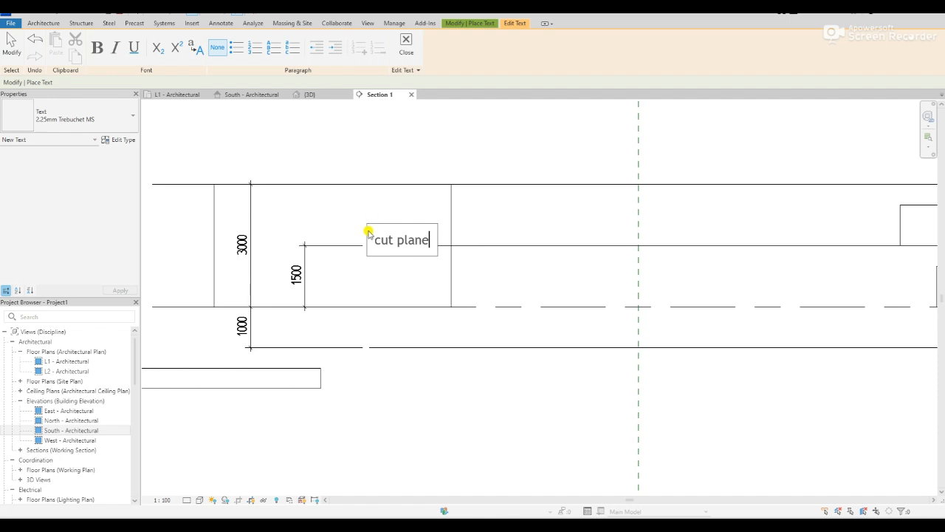
pyautogui.click(360, 216)
pyautogui.moveTo(364, 222); pyautogui.dragTo(341, 204)
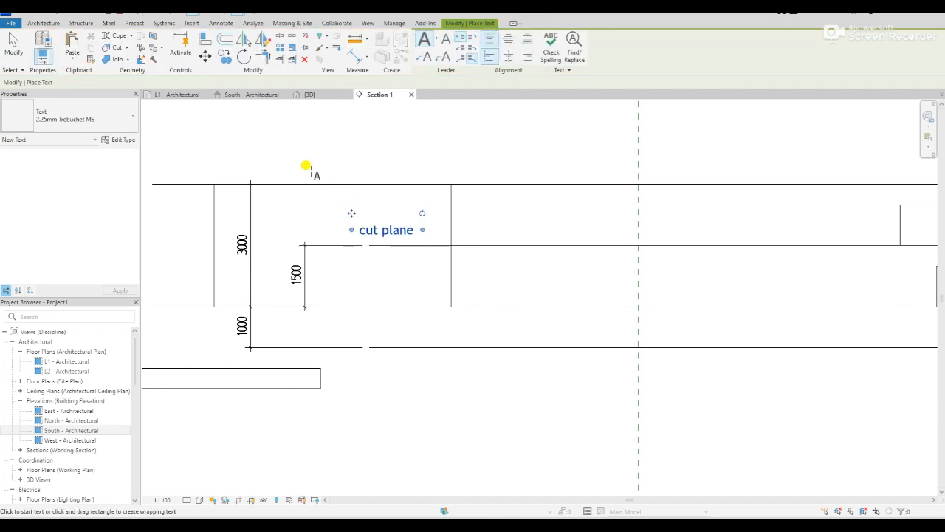
# - Add the text note "Top" above the uppermost detail line in Section 1
pyautogui.click(286, 166)
pyautogui.write('T')
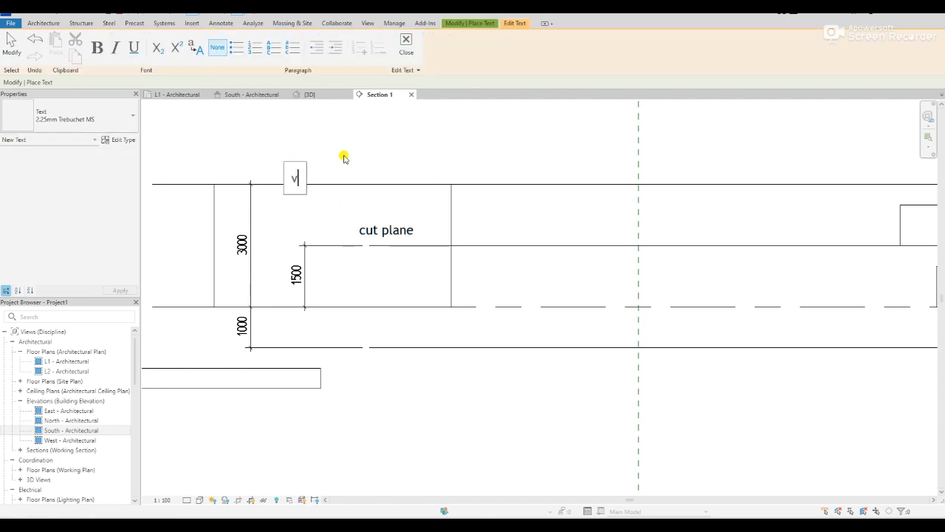
pyautogui.write('op')
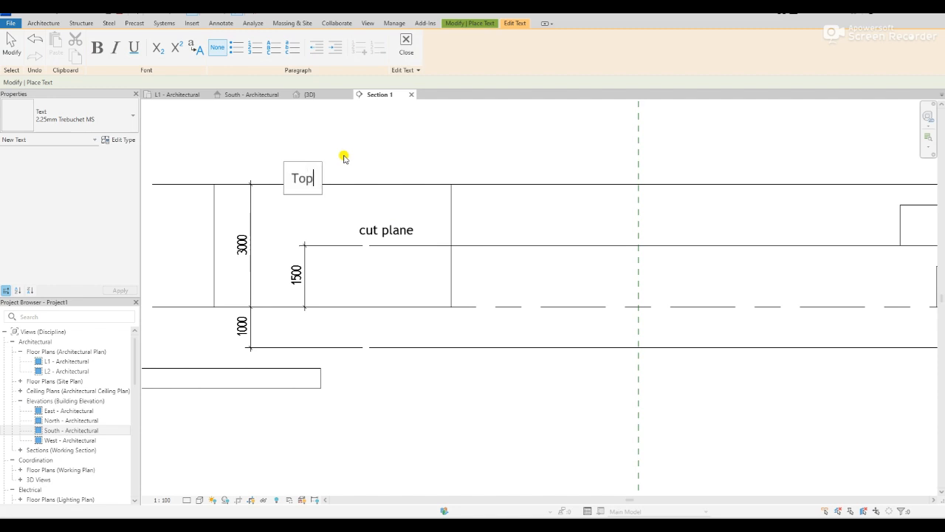
pyautogui.click(345, 153)
pyautogui.press('Escape')
pyautogui.press('Escape')
# - Copy the "Top" note to below the lowest detail line and change the copy's text to "Bottom"
pyautogui.click(308, 170)
pyautogui.moveTo(283, 162); pyautogui.dragTo(389, 338)
pyautogui.doubleClick(389, 360)
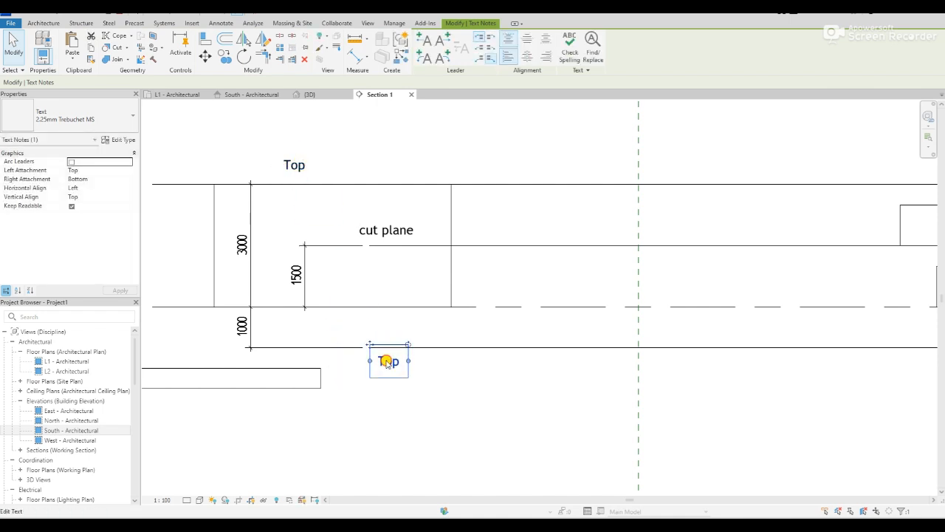
pyautogui.write('Bottom')
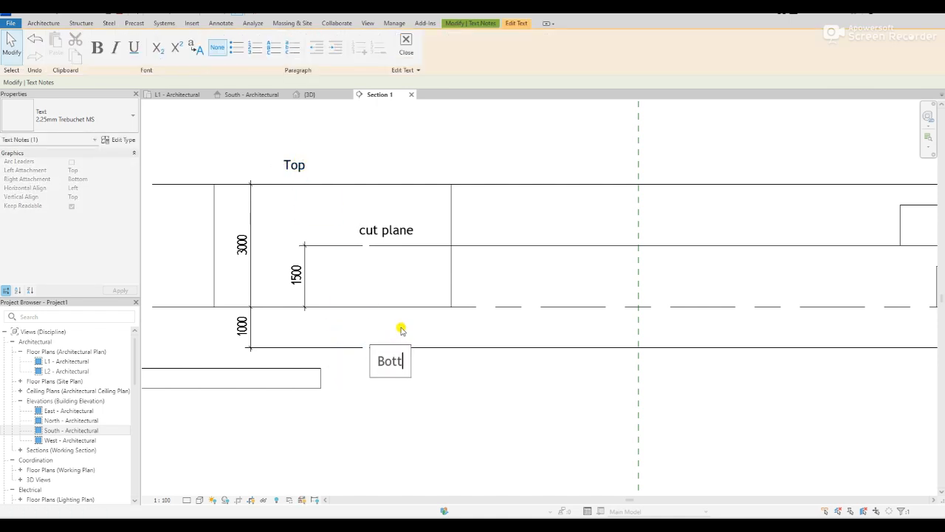
pyautogui.click(313, 375)
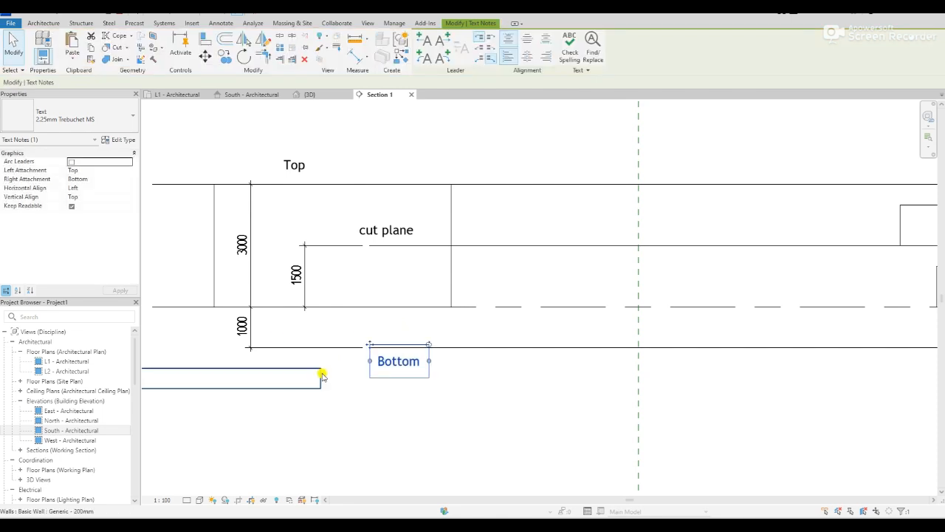
# - Return to the L1 plan and set its view range's view depth offset to -1500
pyautogui.scroll(-2, 313, 375)
pyautogui.click(176, 95)
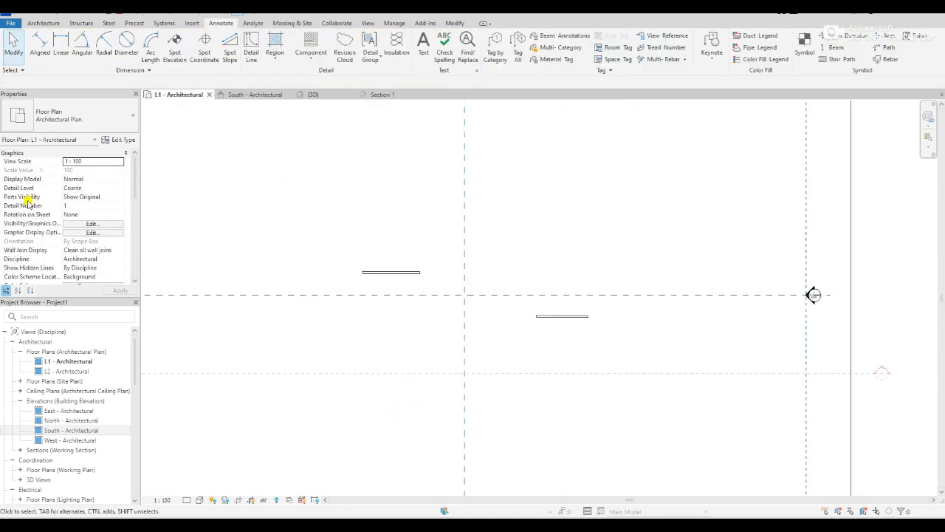
pyautogui.scroll(-5, 72, 249)
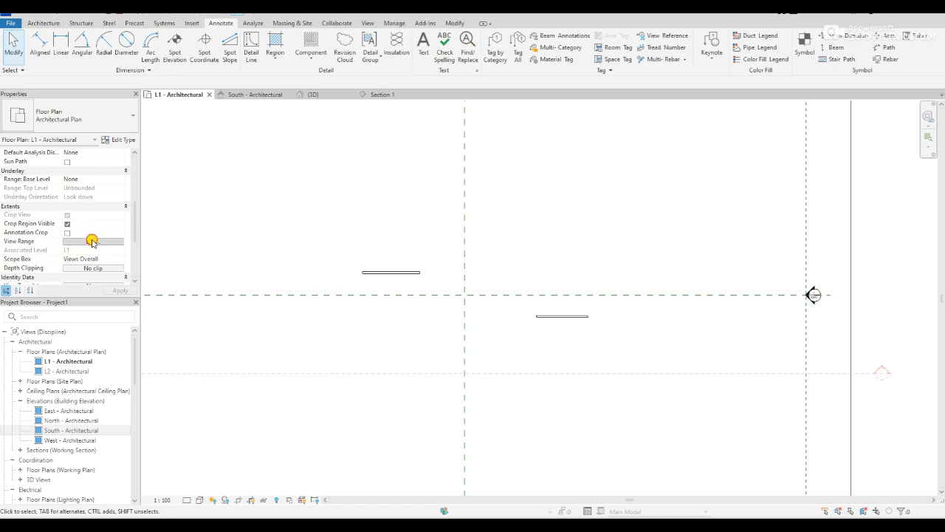
pyautogui.click(92, 242)
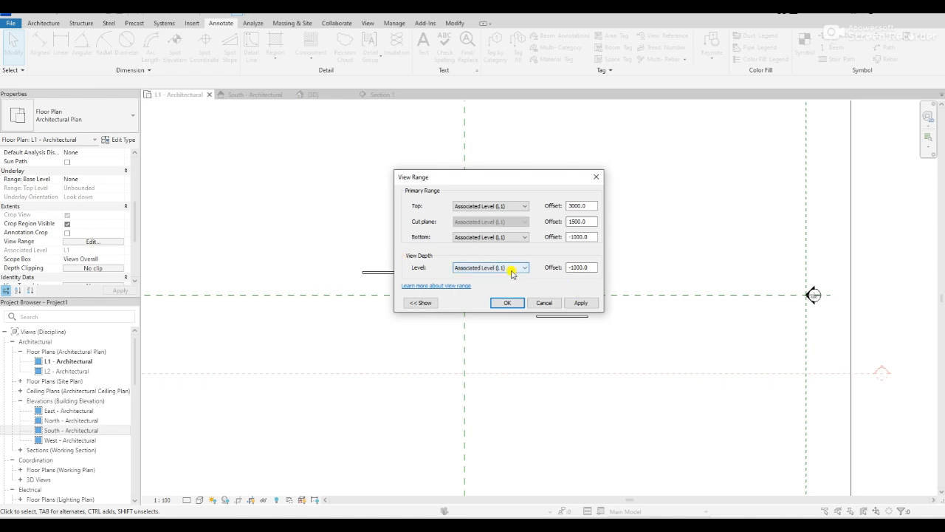
pyautogui.doubleClick(570, 268)
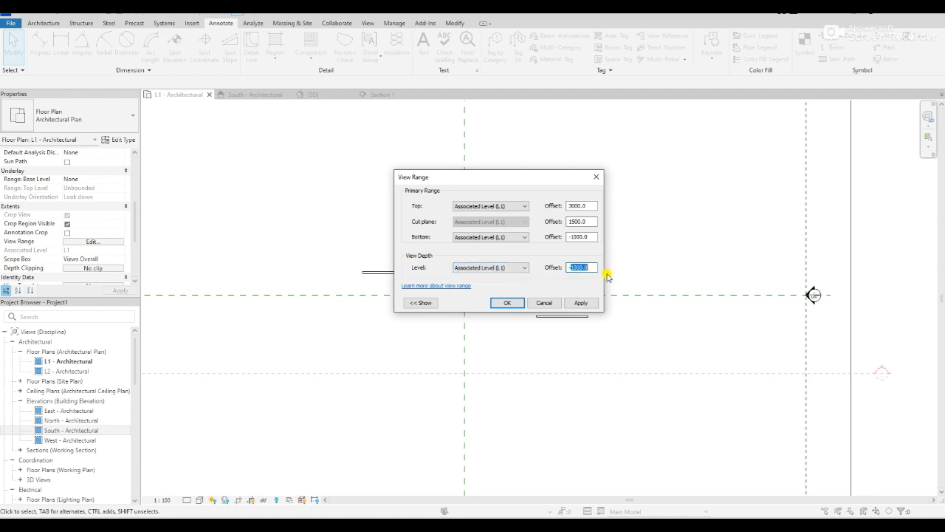
pyautogui.click(577, 238)
pyautogui.doubleClick(574, 263)
pyautogui.write('-1500')
pyautogui.click(581, 303)
pyautogui.click(507, 304)
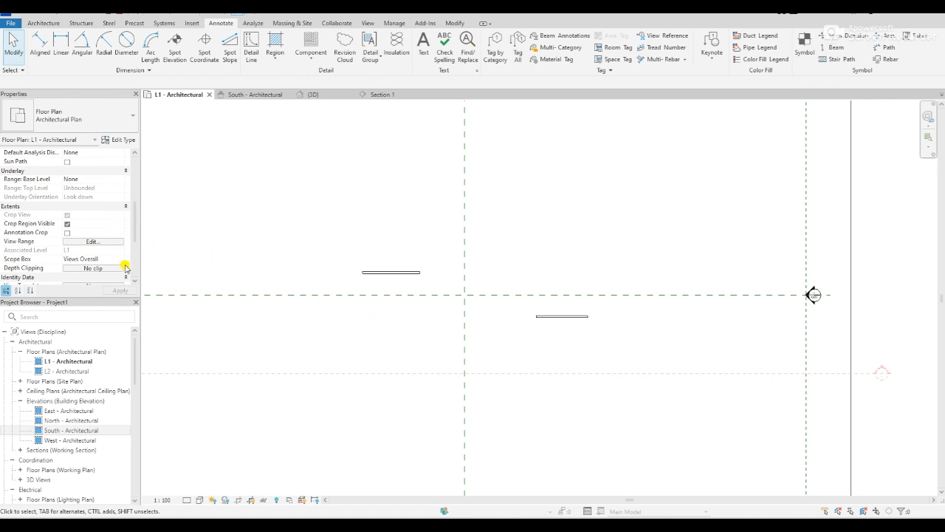
# - Set the L1 plan's view depth offset to -2000 and view the faint wall drawn below the horizontal reference plane
pyautogui.click(95, 242)
pyautogui.moveTo(586, 264); pyautogui.dragTo(569, 265)
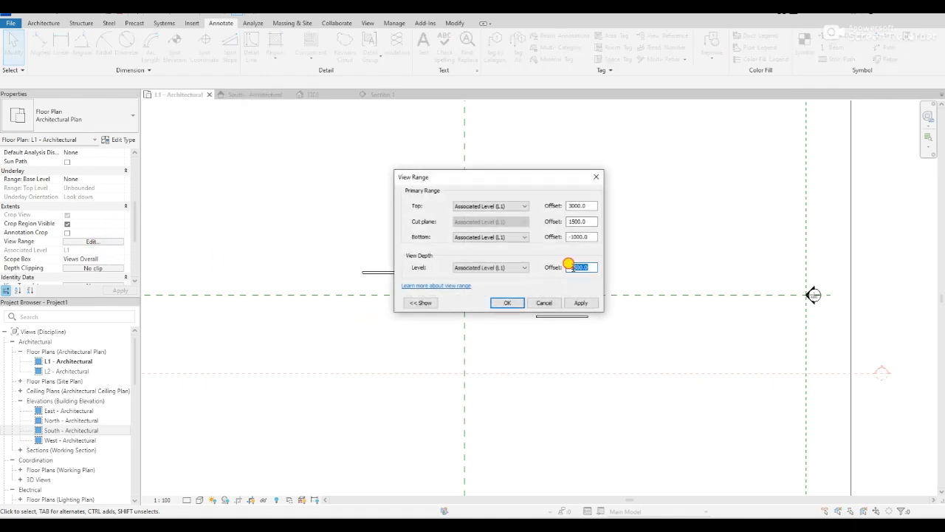
pyautogui.write('-2')
pyautogui.click(580, 302)
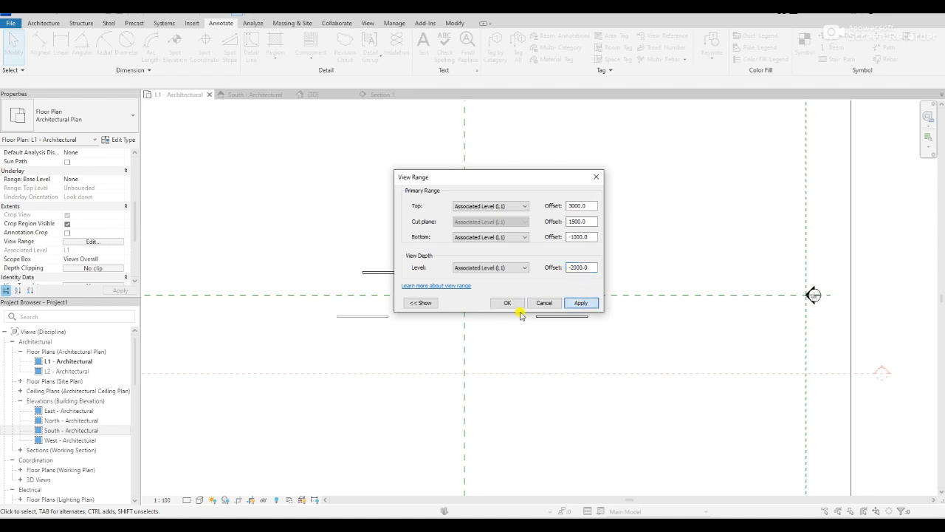
pyautogui.click(508, 302)
pyautogui.scroll(4, 344, 325)
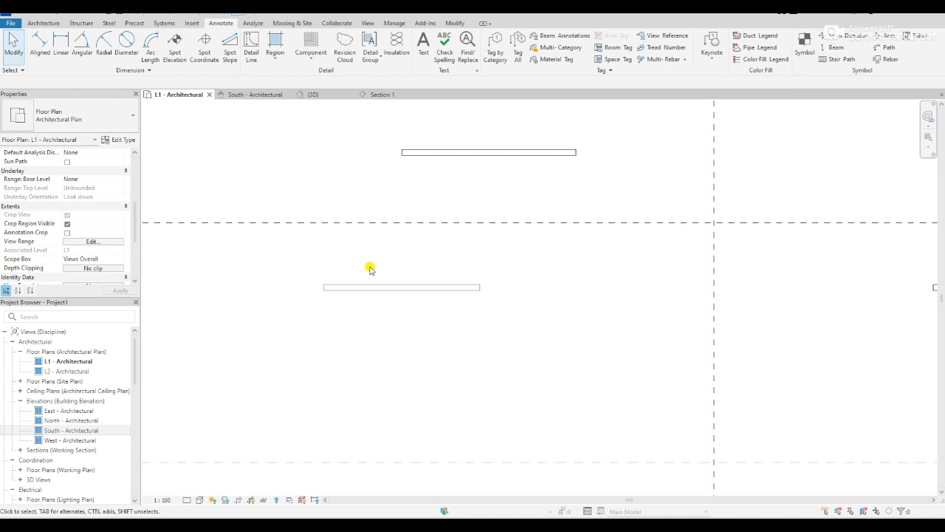
pyautogui.scroll(2, 327, 305)
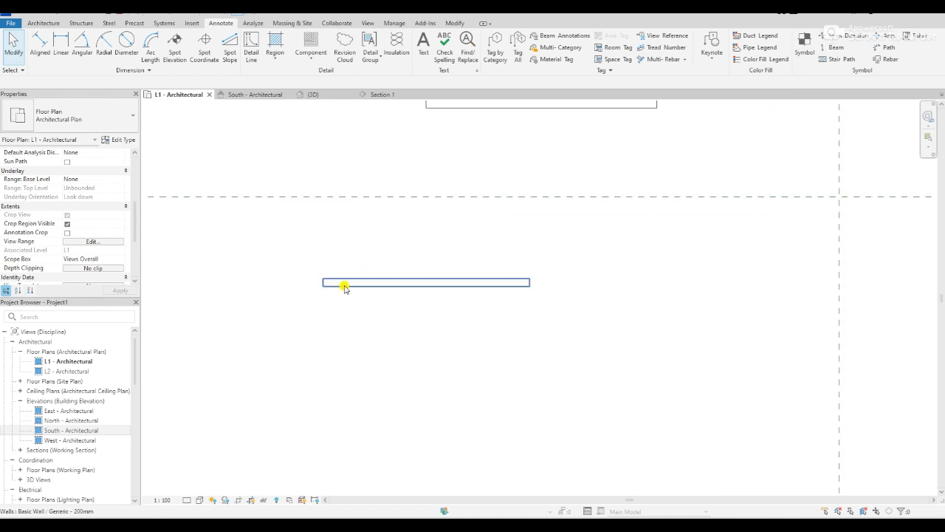
# - Compare the L1 plan's view depth offset with the base and top offsets of the faint lower wall
pyautogui.click(86, 242)
pyautogui.doubleClick(591, 269)
pyautogui.click(545, 303)
pyautogui.click(363, 283)
pyautogui.scroll(4, 118, 189)
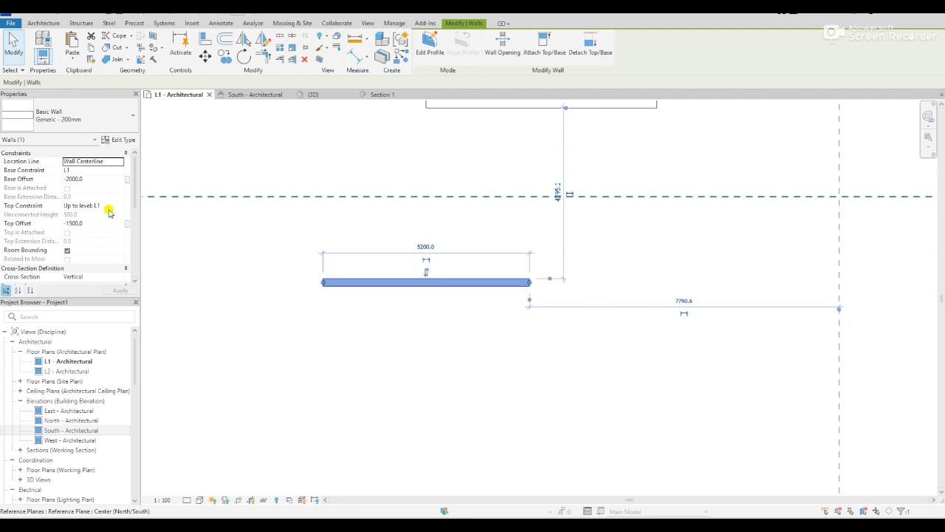
pyautogui.click(249, 302)
pyautogui.scroll(-3, 74, 246)
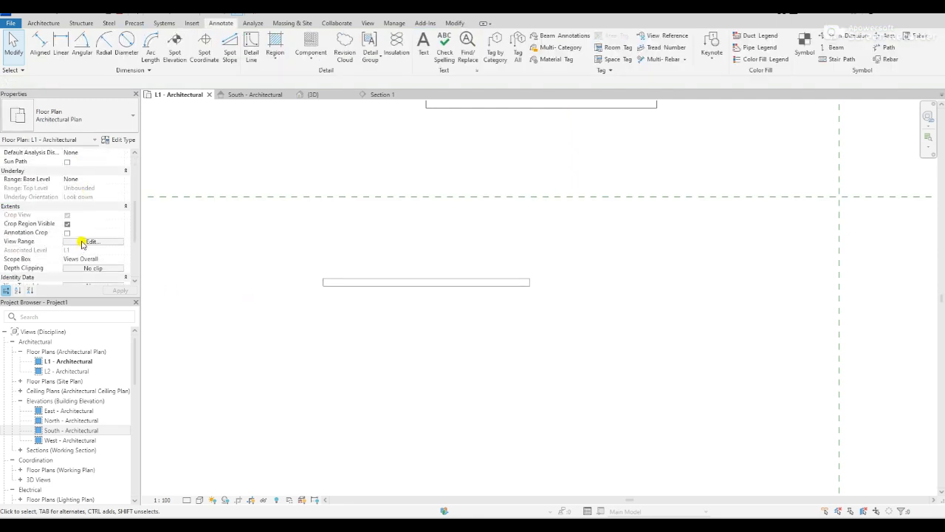
# - Set the L1 plan's view depth offset to -1000 in its view range
pyautogui.click(82, 243)
pyautogui.doubleClick(569, 266)
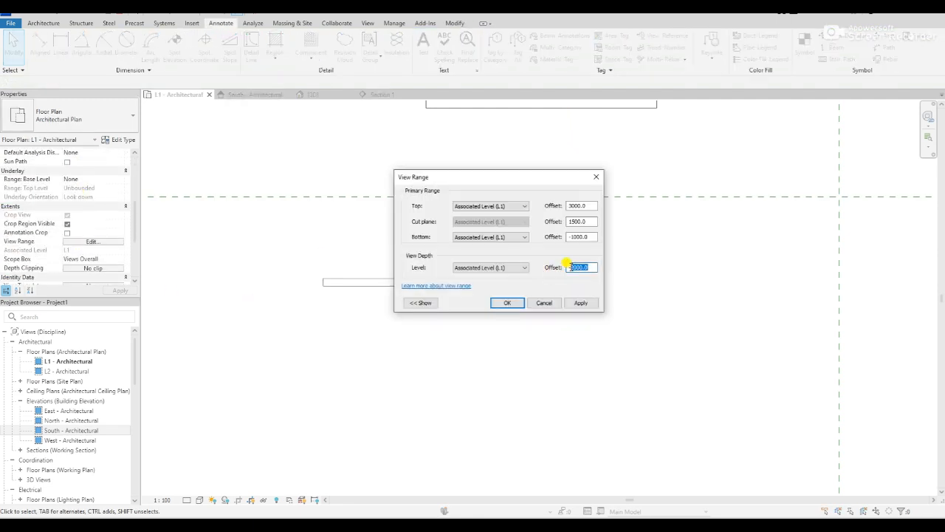
pyautogui.write('-1000')
pyautogui.click(508, 302)
pyautogui.scroll(-5, 387, 294)
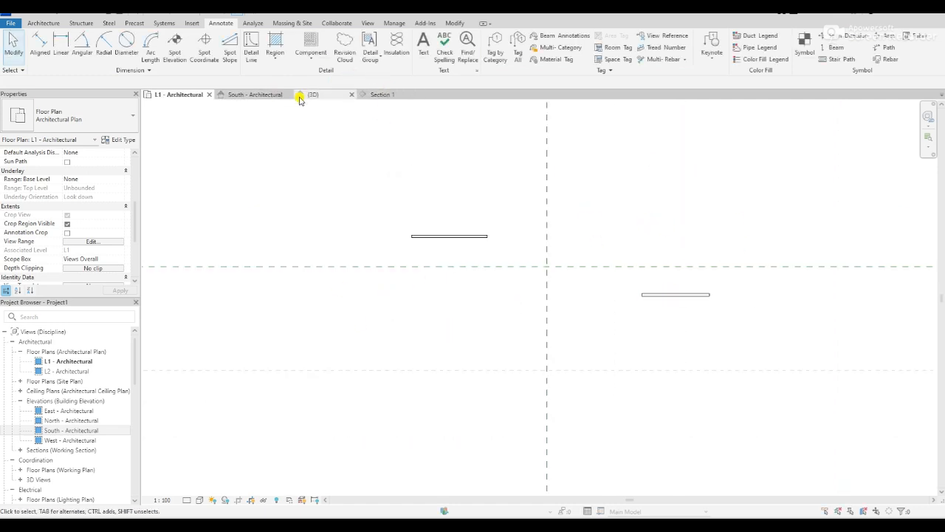
# - Select the 3000 mm high wall crossing the cut plane in Section 1 and examine how L1 displays it
pyautogui.click(380, 94)
pyautogui.scroll(2, 596, 365)
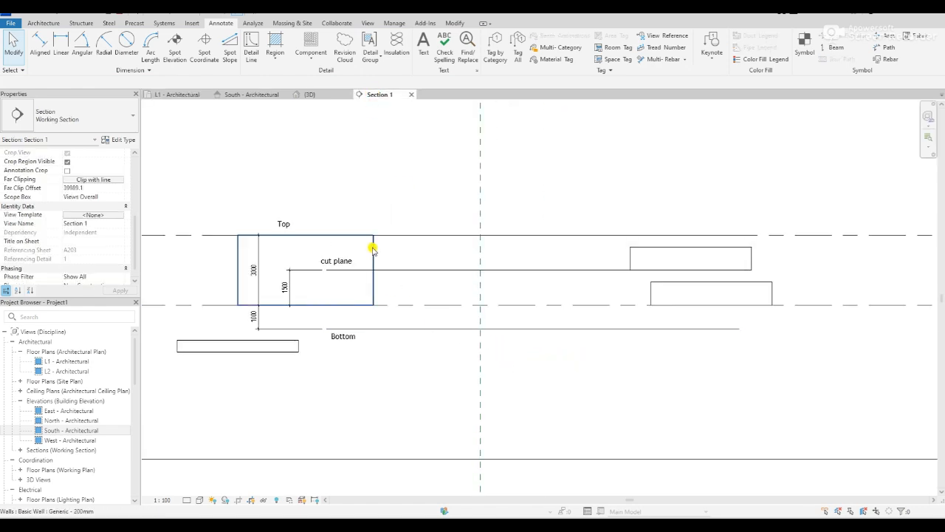
pyautogui.click(373, 250)
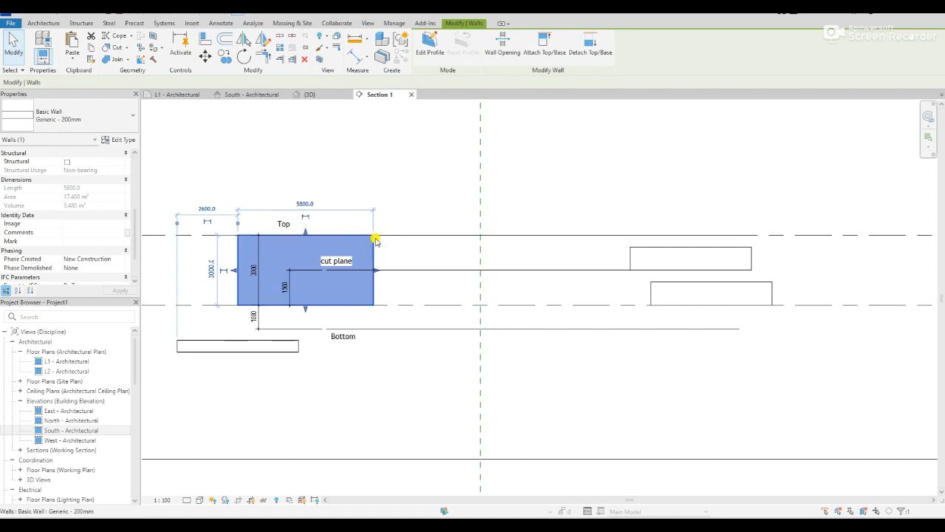
pyautogui.click(202, 91)
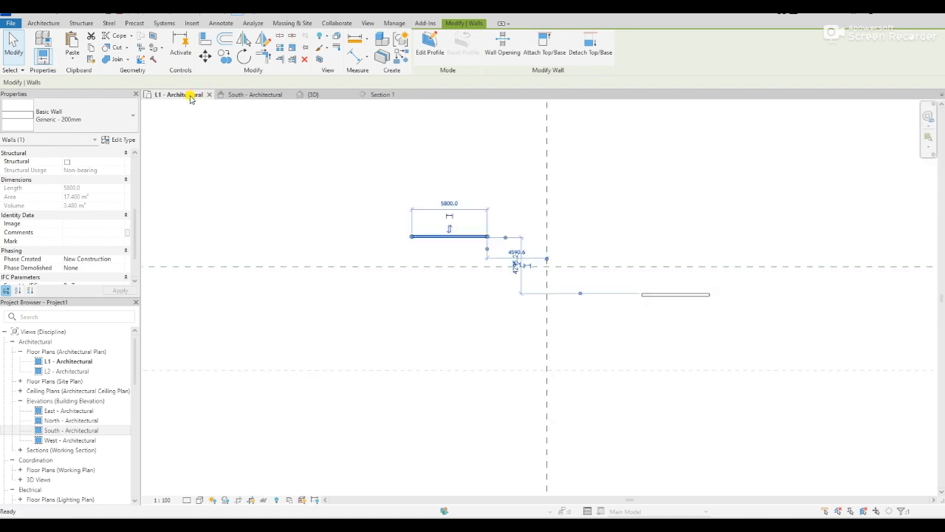
# - Select the 1000 mm high wall standing below the cut plane in Section 1 and examine its display in L1
pyautogui.click(380, 94)
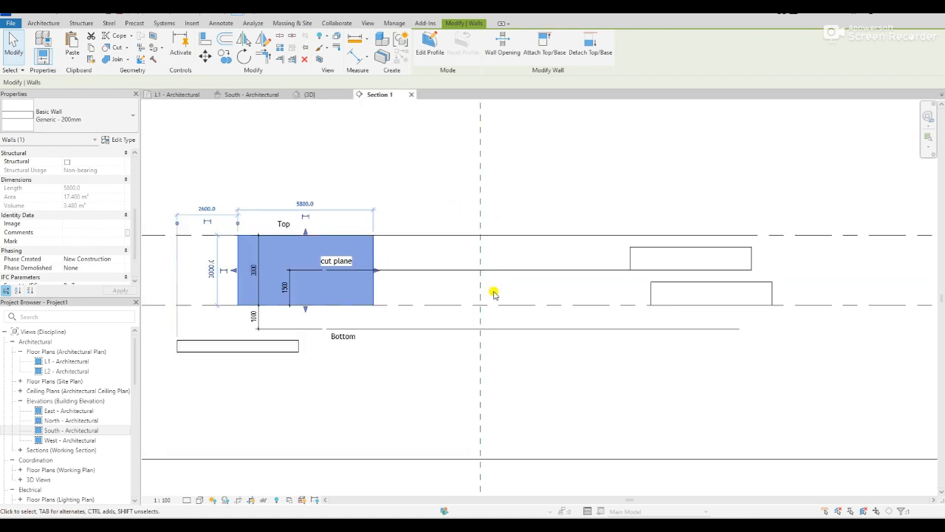
pyautogui.click(687, 283)
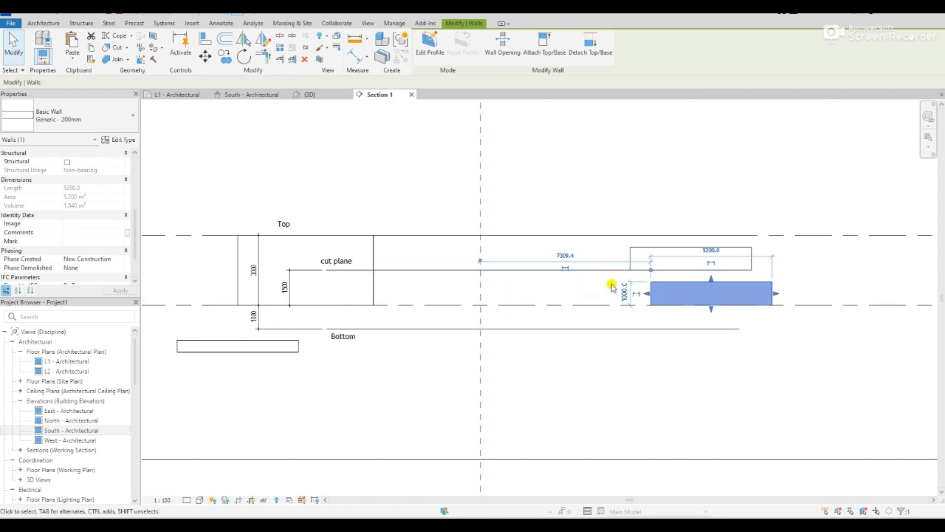
pyautogui.click(189, 102)
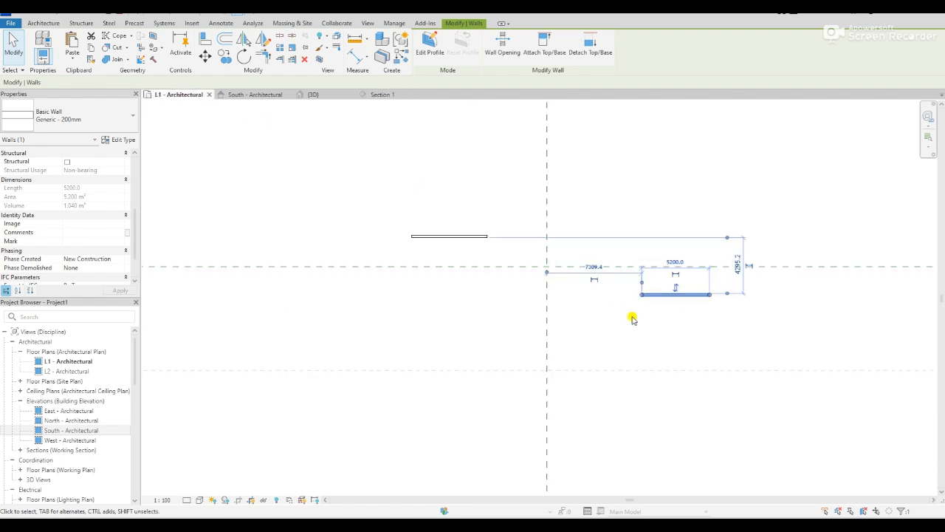
# - Select the wall directly above the cut plane in Section 1, inspect its constraints and check its display in L1
pyautogui.click(381, 100)
pyautogui.click(660, 258)
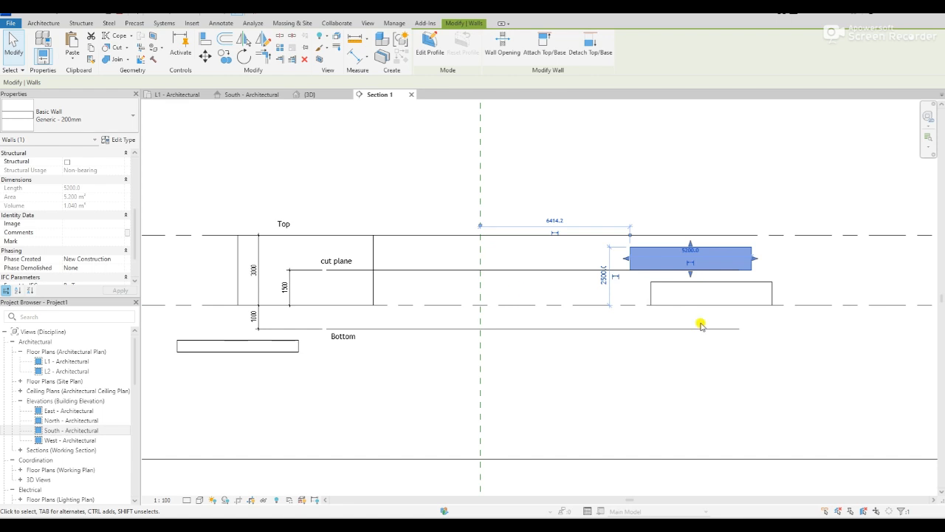
pyautogui.scroll(1, 700, 325)
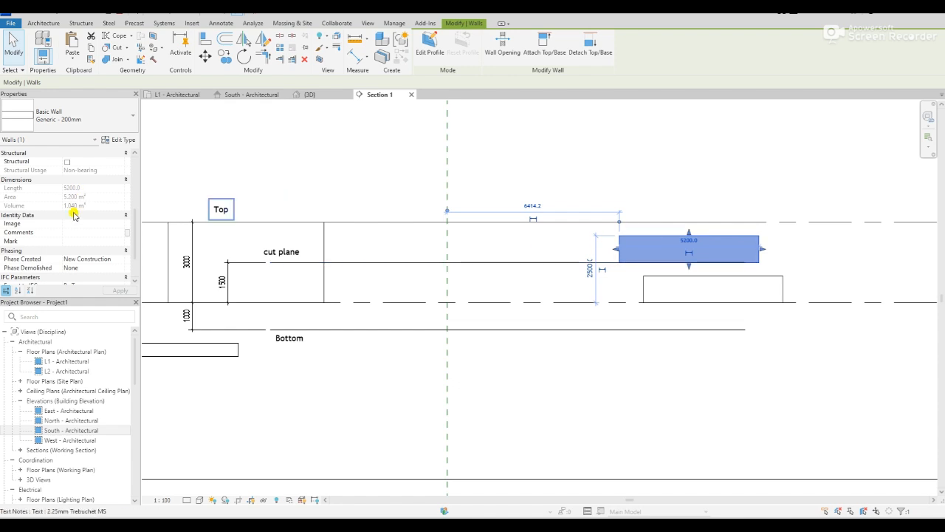
pyautogui.scroll(5, 74, 215)
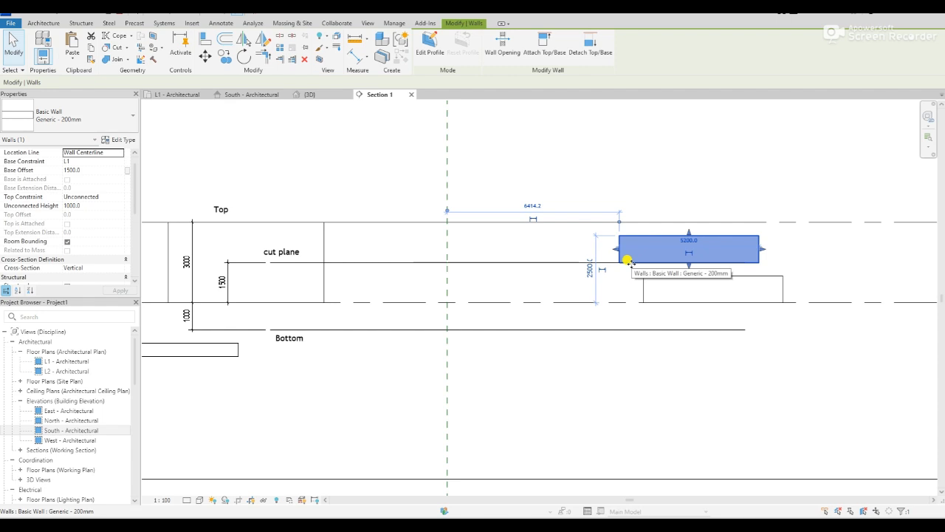
pyautogui.click(169, 98)
pyautogui.scroll(-2, 497, 184)
pyautogui.scroll(1, 562, 290)
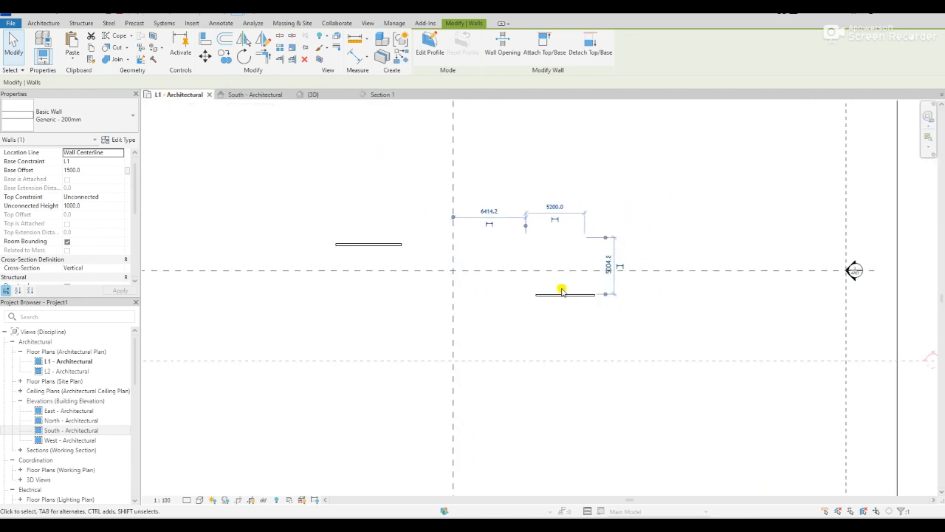
# - Select the wall below the Bottom line in Section 1, inspect its offsets and check its display in L1
pyautogui.click(382, 94)
pyautogui.scroll(-2, 527, 297)
pyautogui.scroll(3, 251, 356)
pyautogui.click(301, 319)
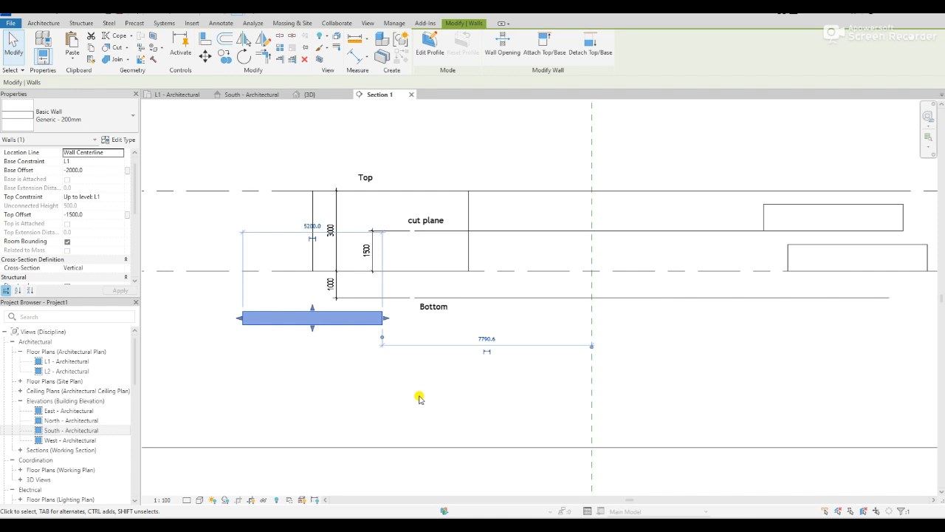
pyautogui.scroll(1, 420, 399)
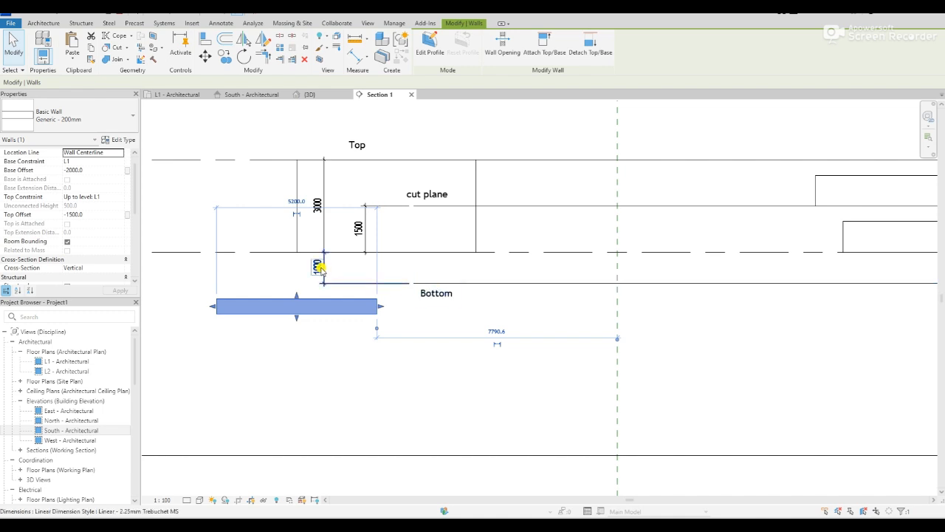
pyautogui.click(171, 96)
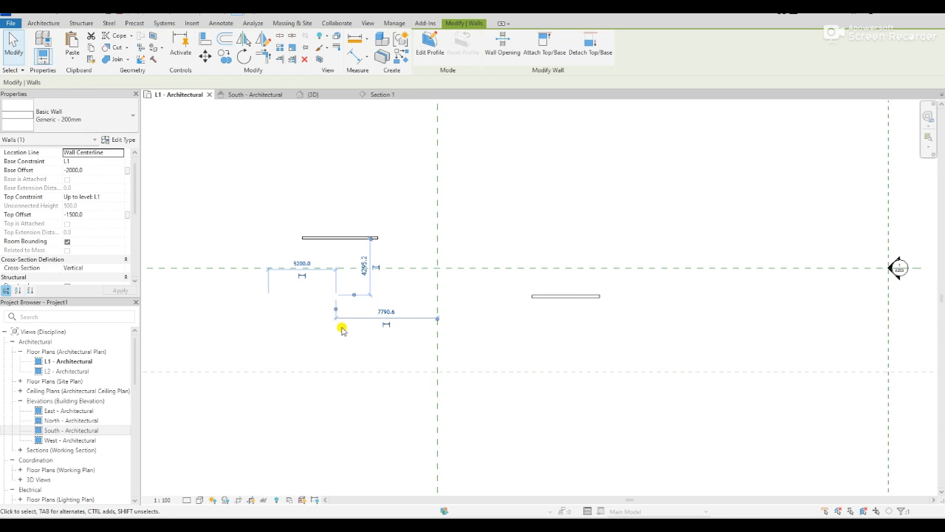
pyautogui.scroll(-2, 323, 239)
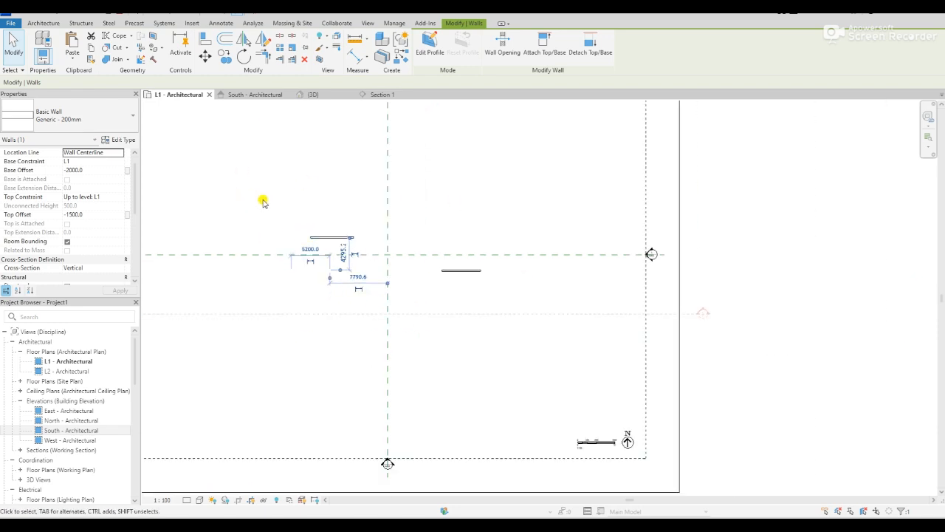
pyautogui.scroll(2, 268, 288)
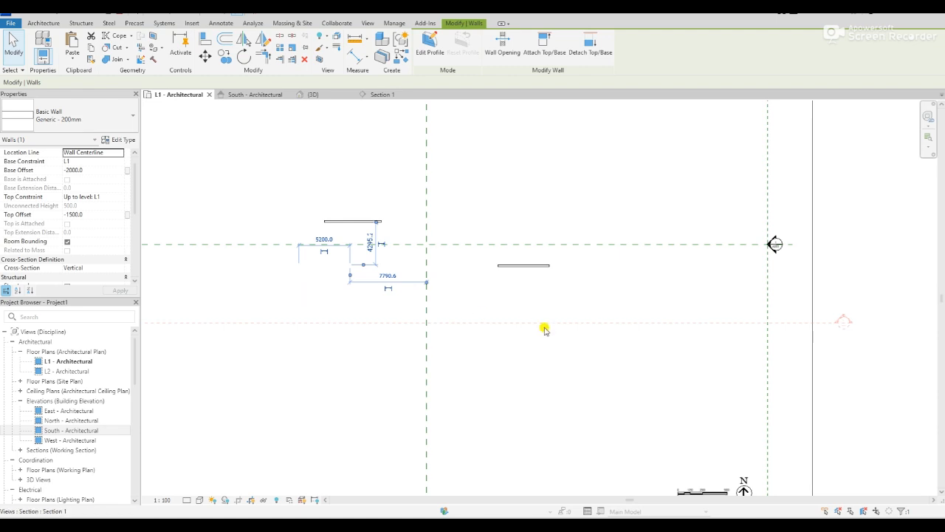
pyautogui.scroll(-1, 480, 369)
pyautogui.click(310, 306)
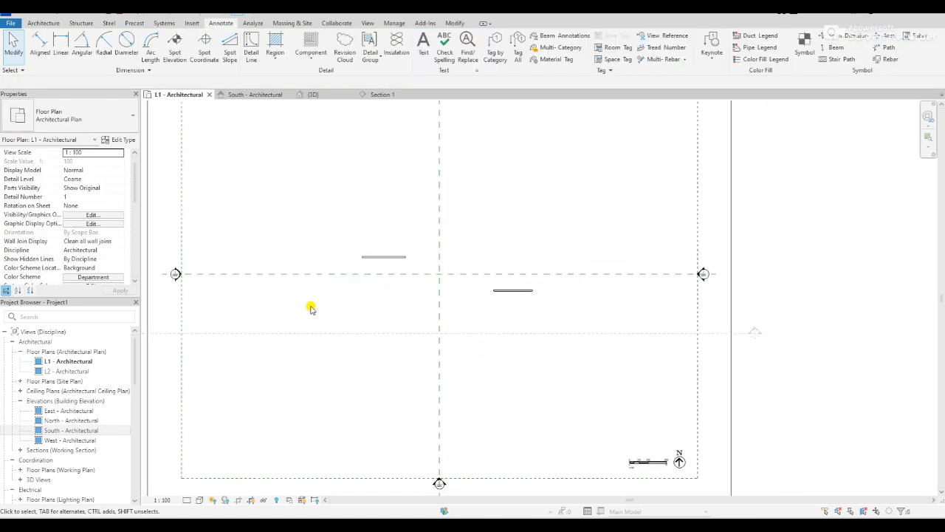
pyautogui.scroll(1, 311, 308)
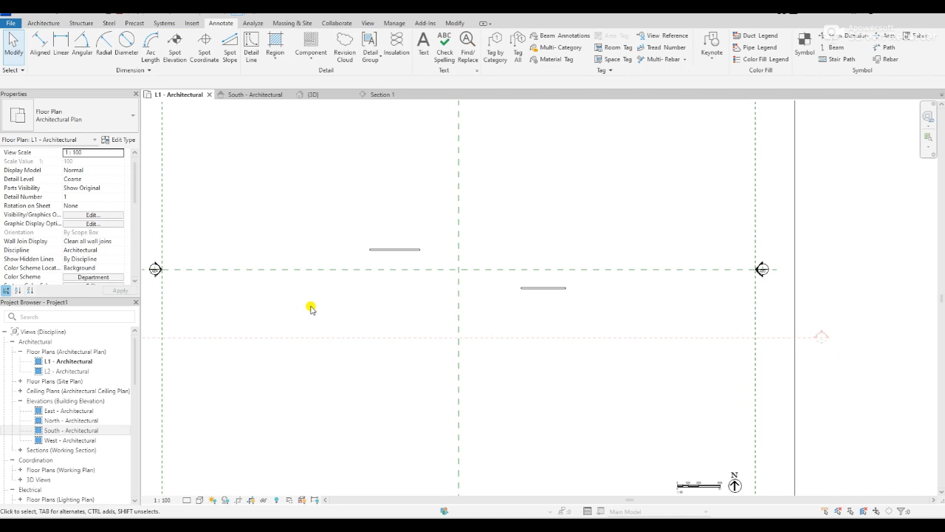